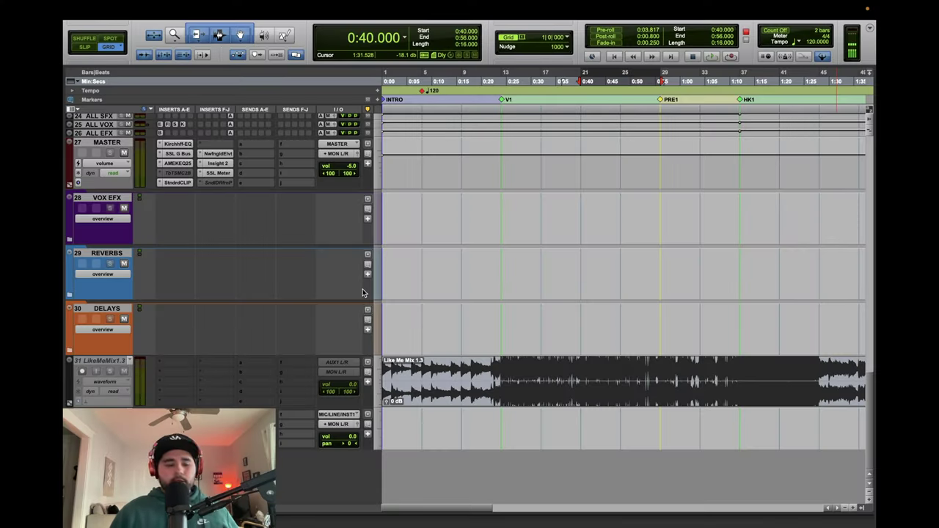
Extend the selection on the BASS 1 track to span 0:40 to 1:30 and play it back.
{"action": "scroll", "coordinate": [440, 308], "scroll_direction": "up", "scroll_amount": 1}
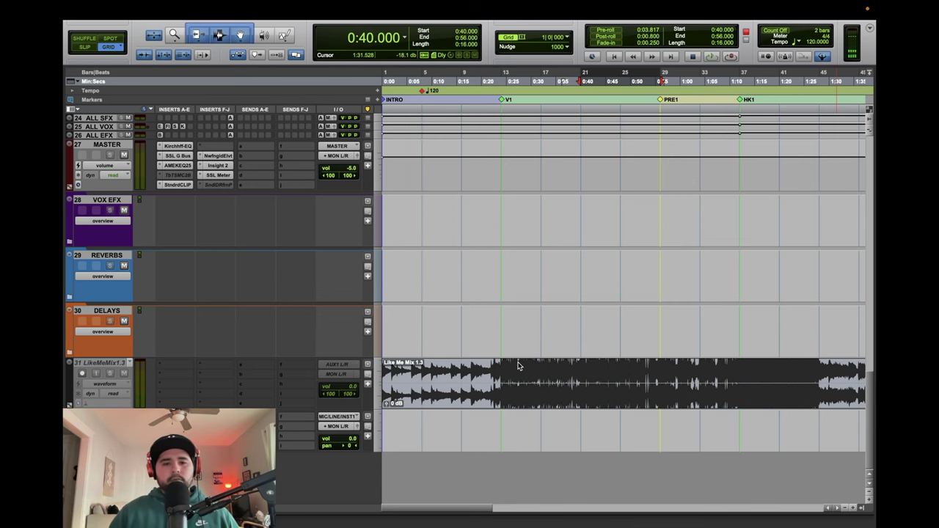
{"action": "scroll", "coordinate": [493, 372], "scroll_direction": "up", "scroll_amount": 15}
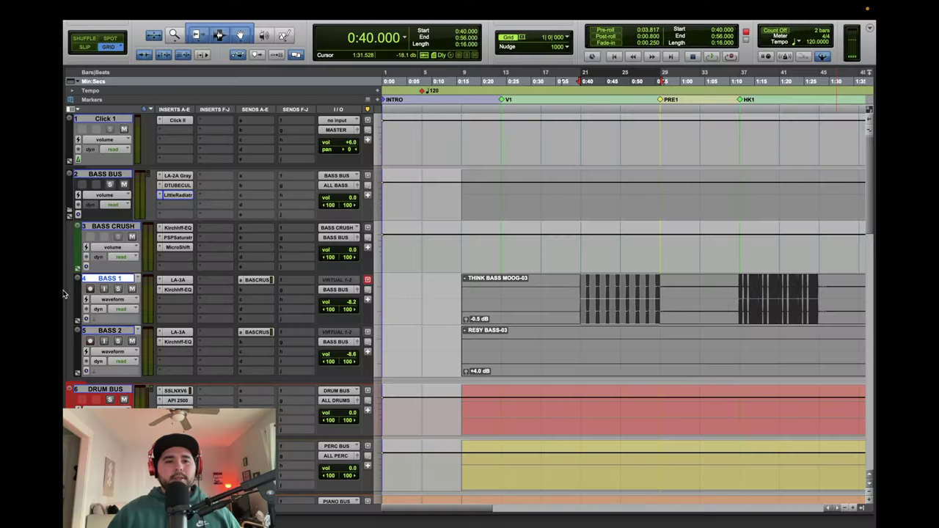
{"action": "scroll", "coordinate": [512, 329], "scroll_direction": "down", "scroll_amount": 5}
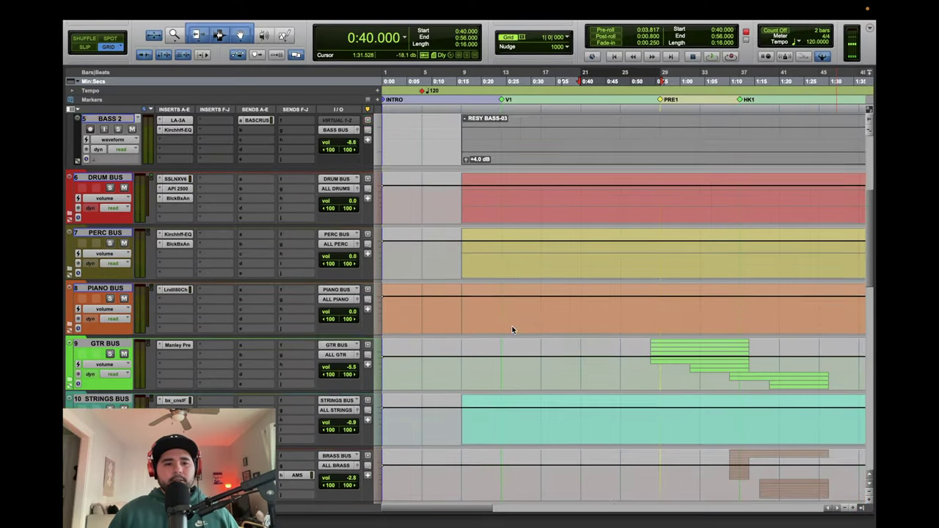
{"action": "scroll", "coordinate": [512, 330], "scroll_direction": "down", "scroll_amount": 5}
{"action": "scroll", "coordinate": [511, 330], "scroll_direction": "up", "scroll_amount": 10}
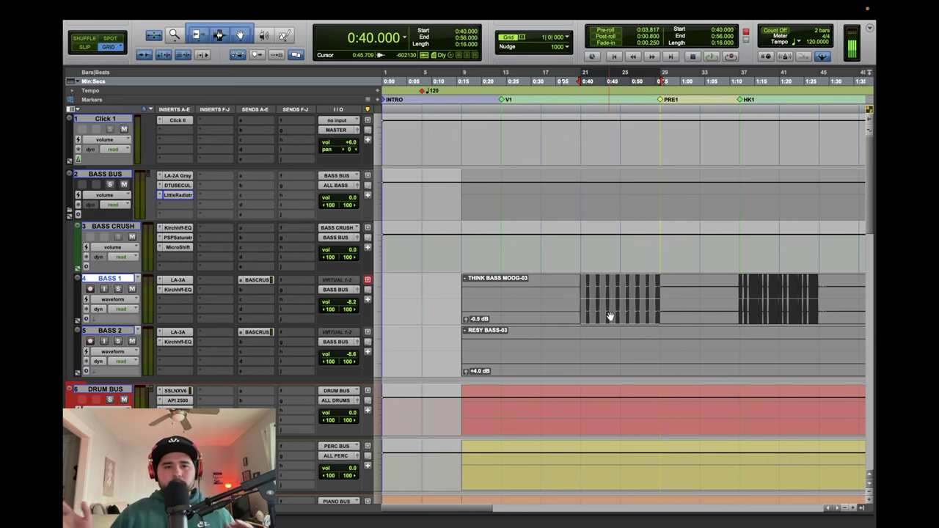
{"action": "key", "text": "r"}
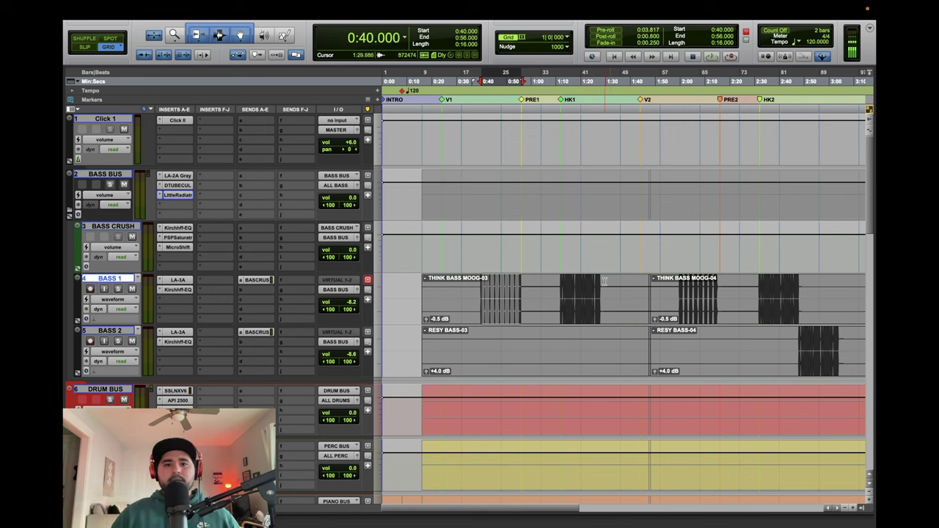
{"action": "left_click", "coordinate": [603, 282], "text": "shift"}
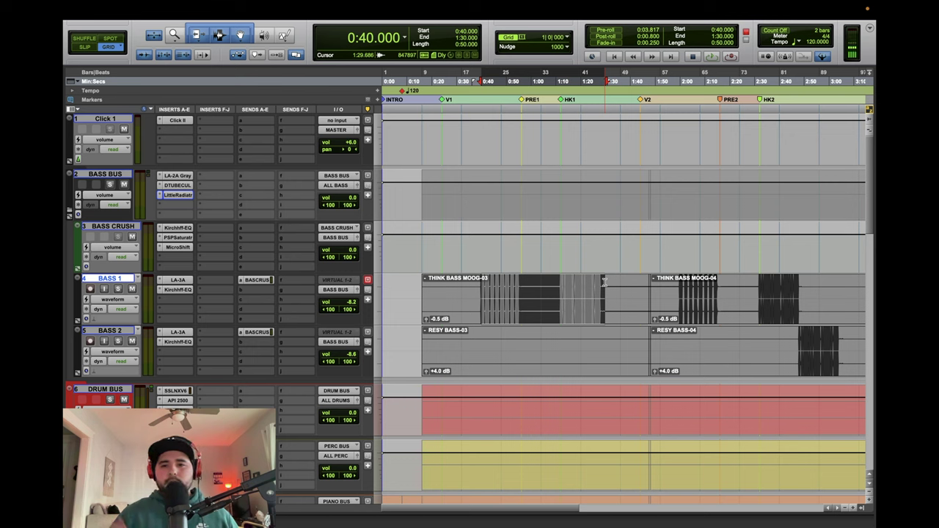
{"action": "key", "text": "space"}
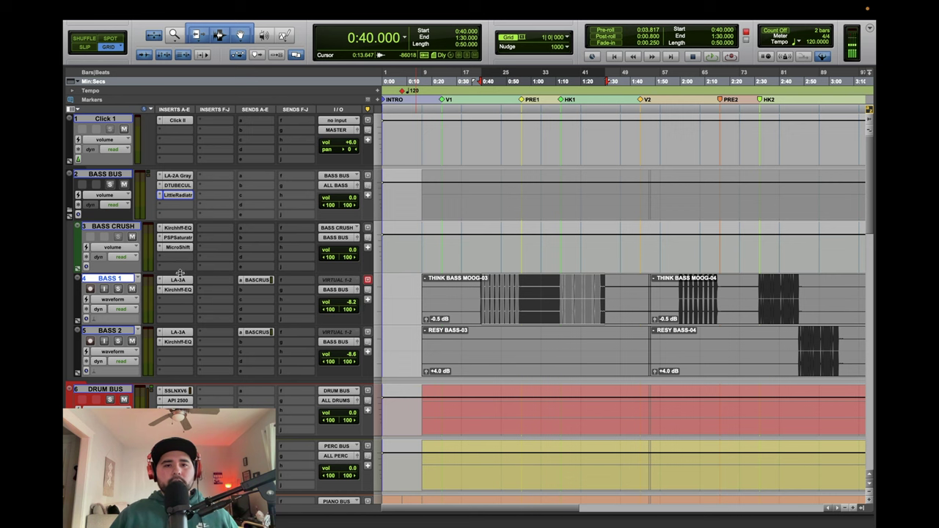
Bypass all inserts on BASS 1 and BASS BUS, mute BASS CRUSH, and play back the unprocessed bass from 0:40.
{"action": "left_click_drag", "start_coordinate": [180, 284], "coordinate": [174, 326]}
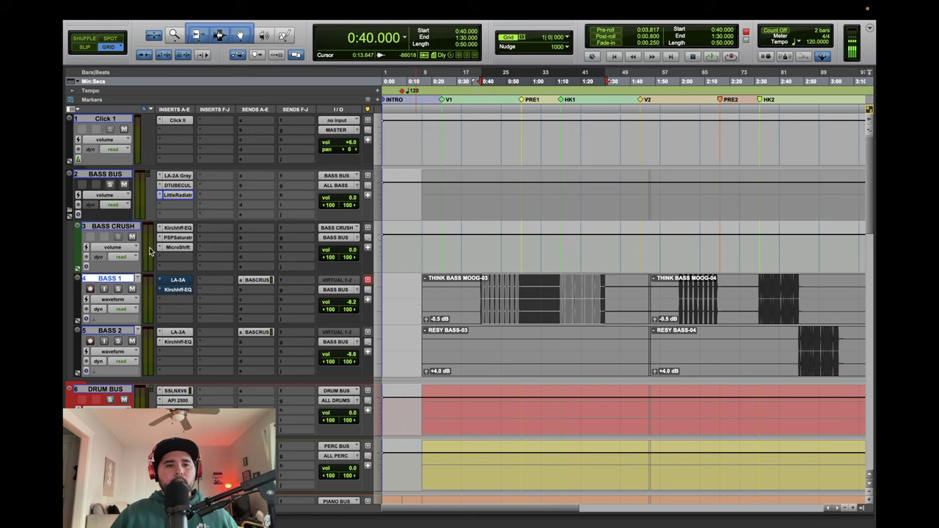
{"action": "left_click_drag", "start_coordinate": [165, 197], "coordinate": [169, 176]}
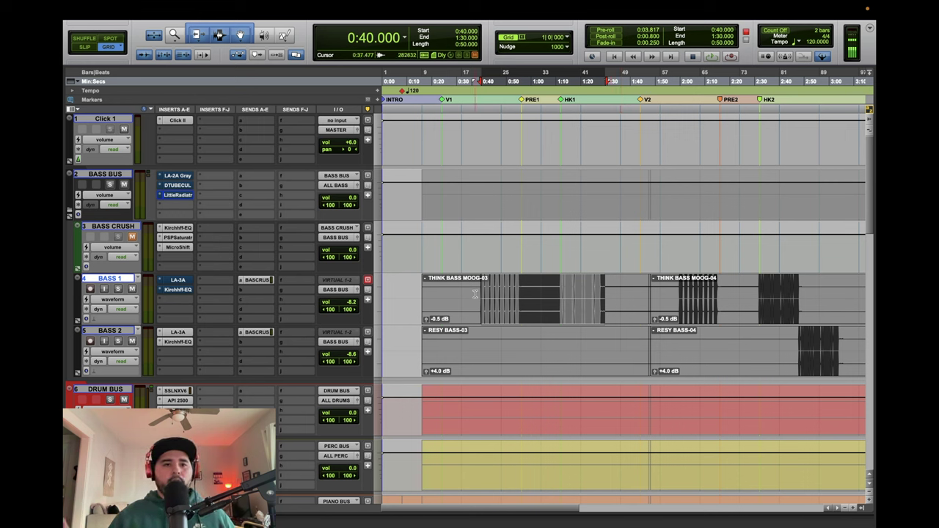
{"action": "key", "text": "space"}
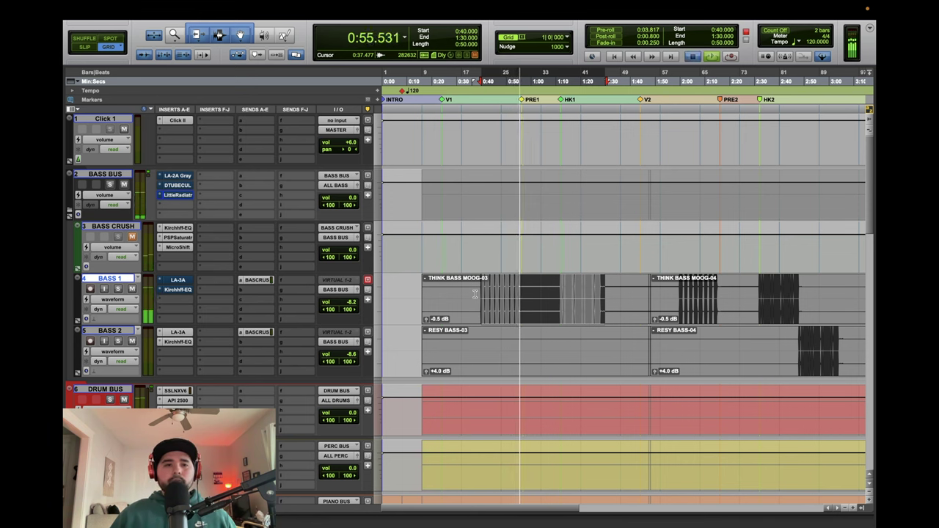
{"action": "key", "text": "space"}
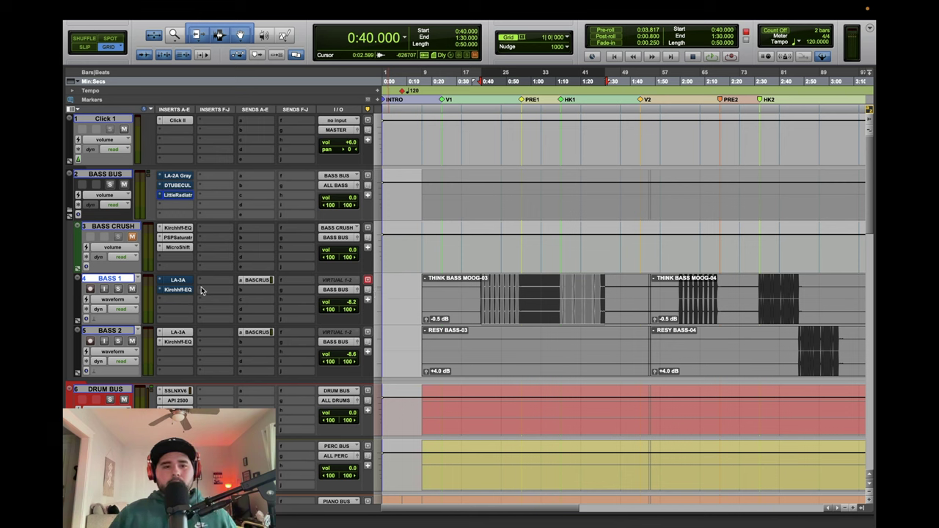
Unmute the BASS CRUSH track and play back the section with the parallel bass processing added.
{"action": "left_click", "coordinate": [119, 228]}
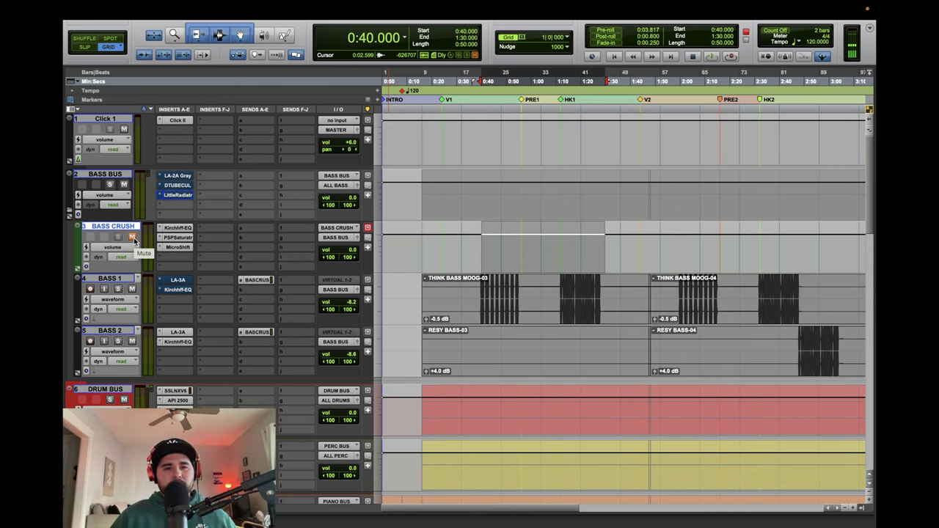
{"action": "key", "text": "space"}
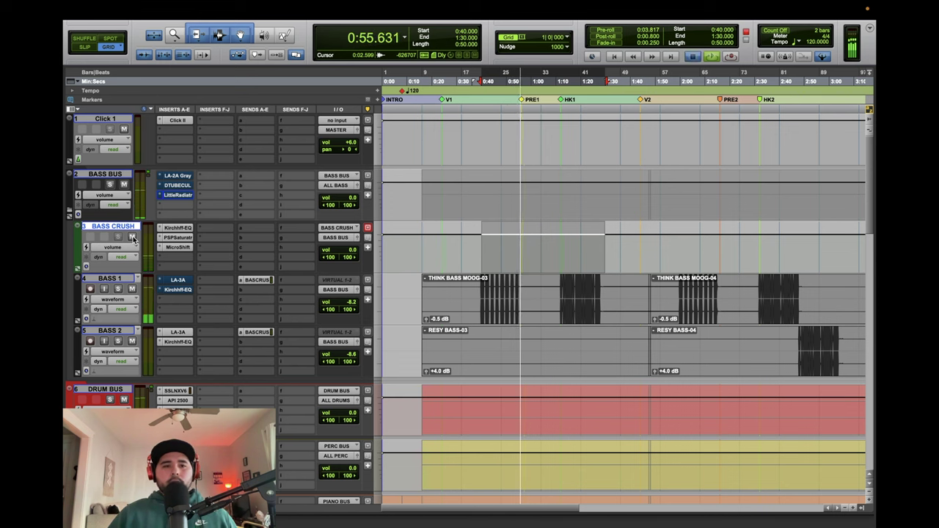
{"action": "key", "text": "space"}
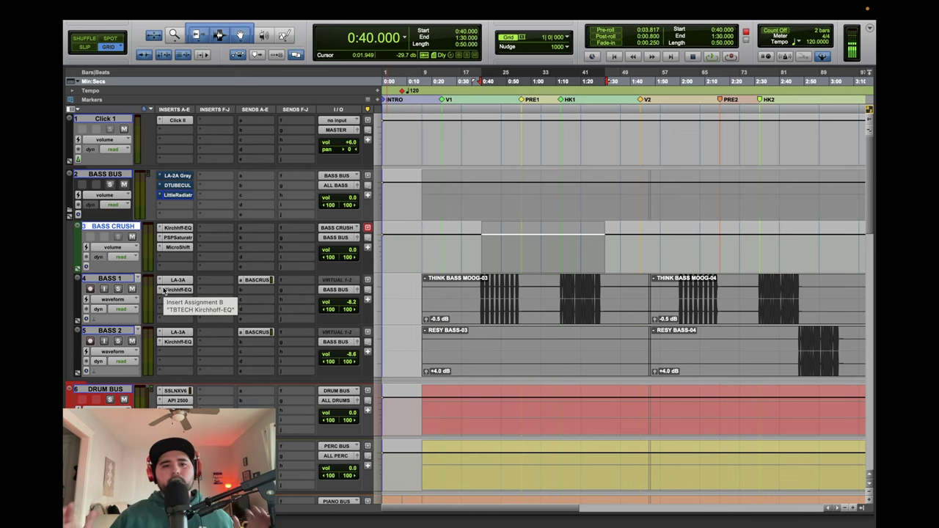
Re-enable the BASS 1 inserts and then the BASS BUS inserts, playing the section back from 0:40 with each set active.
{"action": "key", "text": "space"}
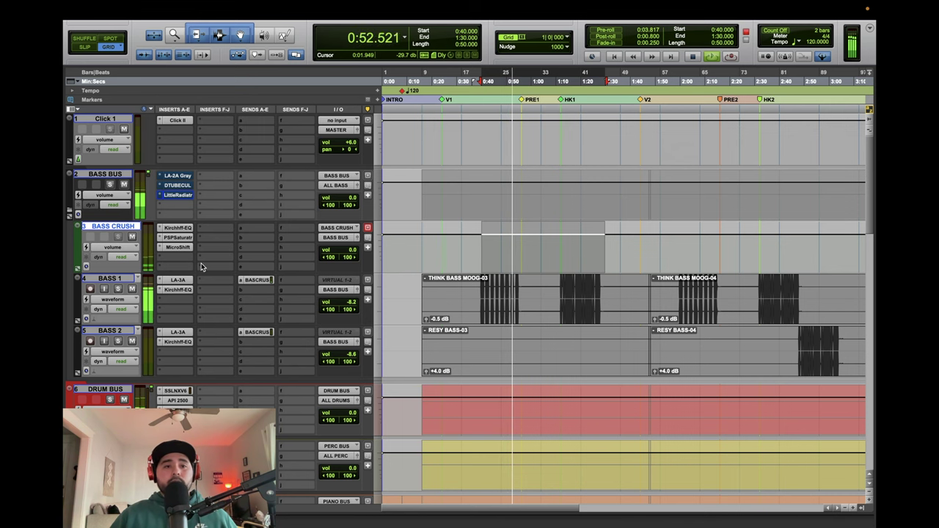
{"action": "key", "text": "space"}
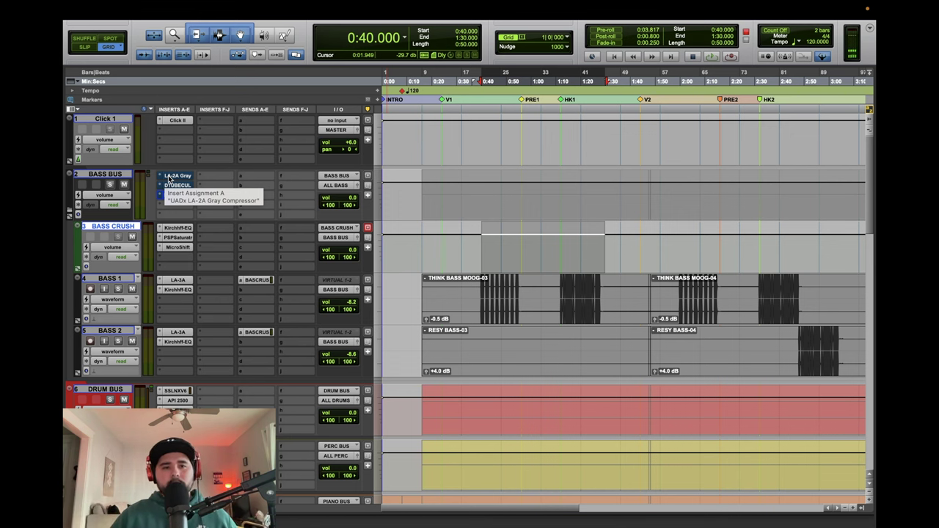
{"action": "key", "text": "space"}
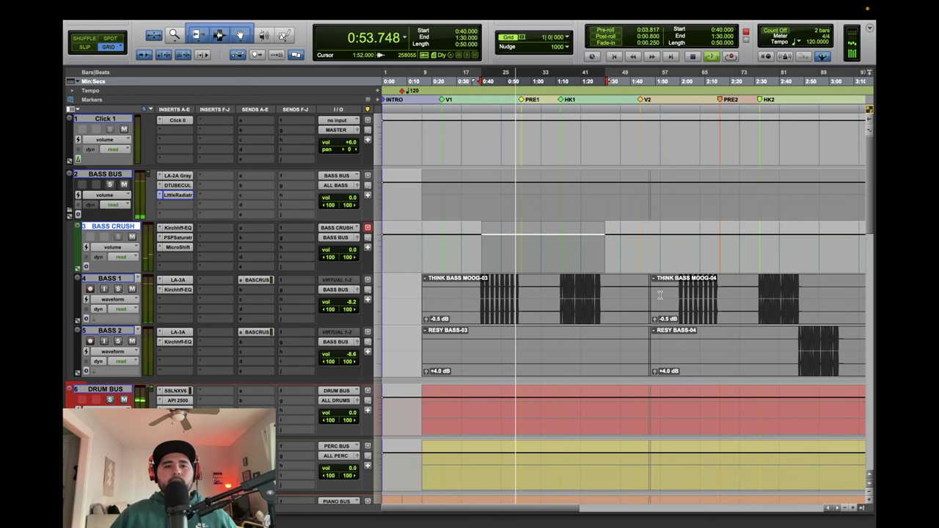
{"action": "key", "text": "space"}
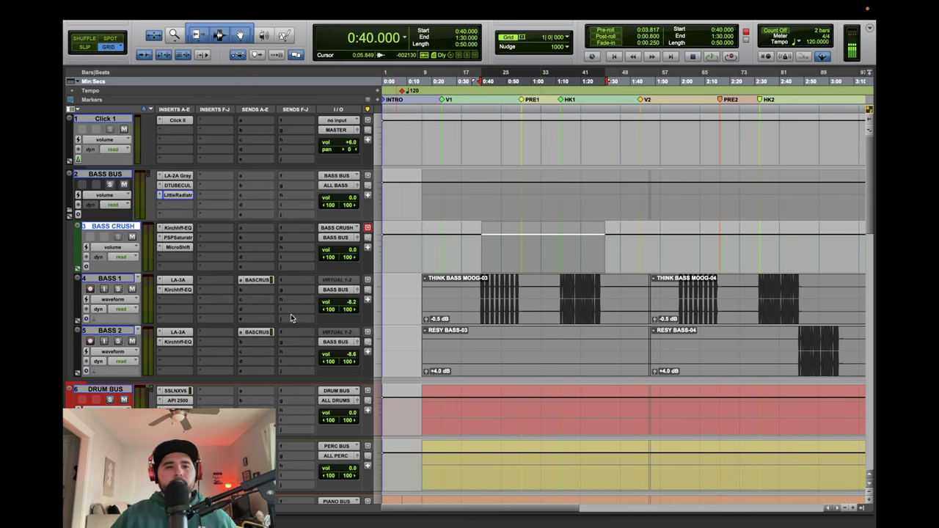
Bypass the BASS BUS inserts, mute BASS CRUSH, and select 0:40 to 0:56 on the BASS 1 track.
{"action": "left_click", "coordinate": [178, 176], "text": "shift"}
{"action": "left_click_drag", "start_coordinate": [477, 285], "coordinate": [518, 297]}
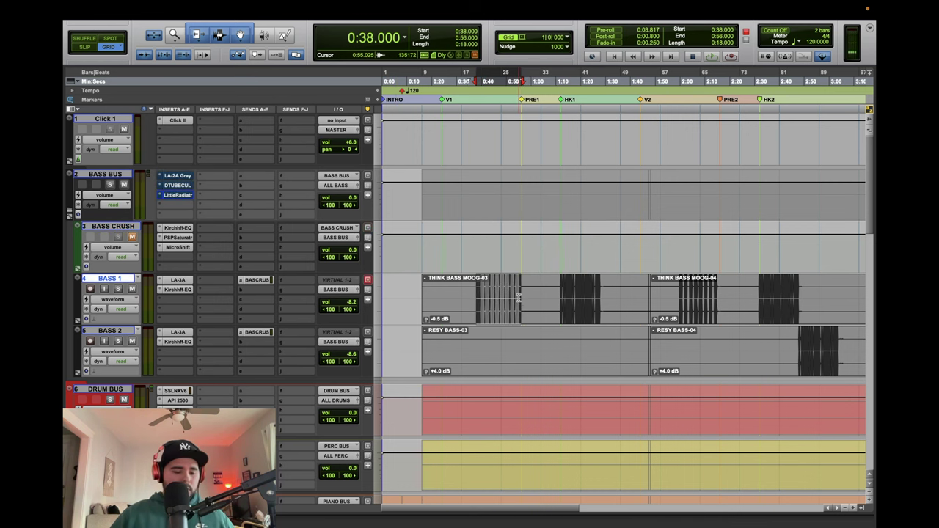
{"action": "left_click", "coordinate": [482, 288], "text": "shift"}
{"action": "key", "text": "super+bracketright"}
Bypass the LA-3A and Kirchhoff-EQ on BASS 1, solo the track, and play back its dry sound.
{"action": "left_click_drag", "start_coordinate": [169, 292], "coordinate": [174, 283]}
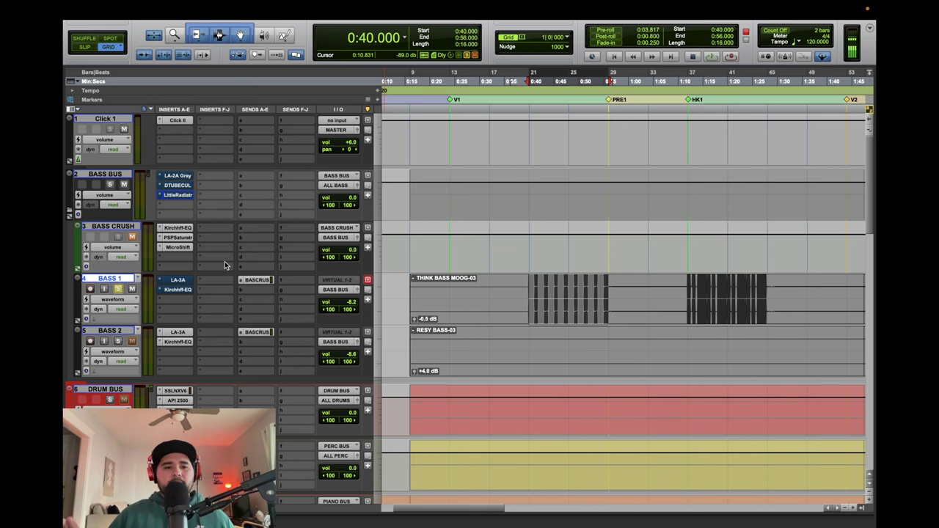
{"action": "key", "text": "space"}
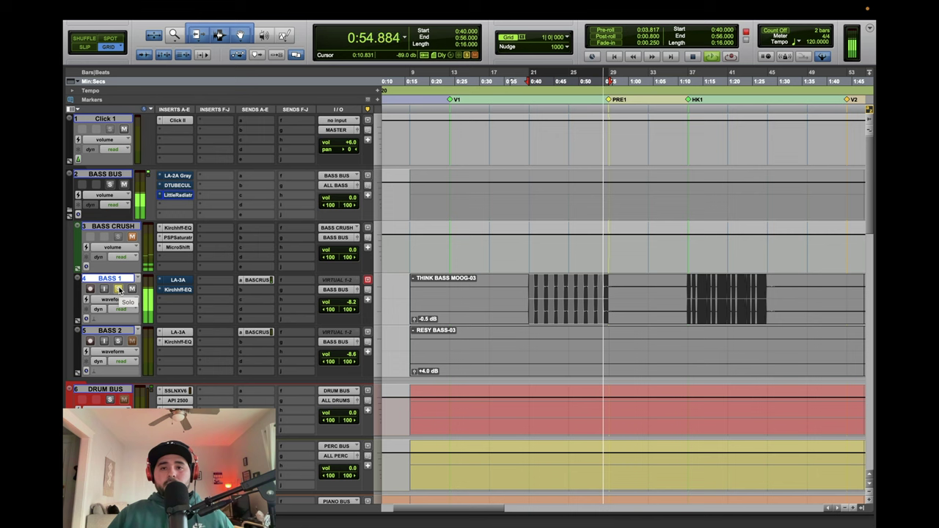
{"action": "key", "text": "space"}
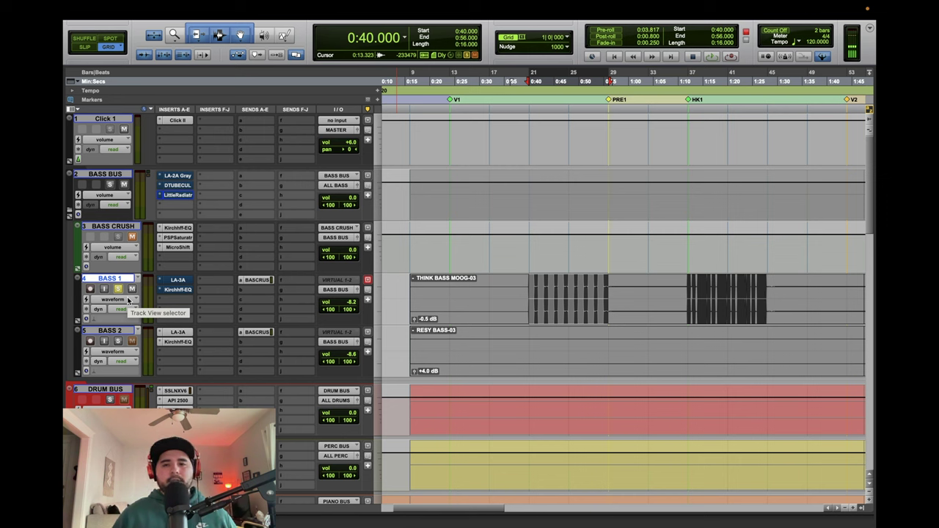
Examine the settings of the bypassed LA-3A compressor and Kirchhoff-EQ on BASS 1, and close the EQ window.
{"action": "left_click", "coordinate": [180, 281]}
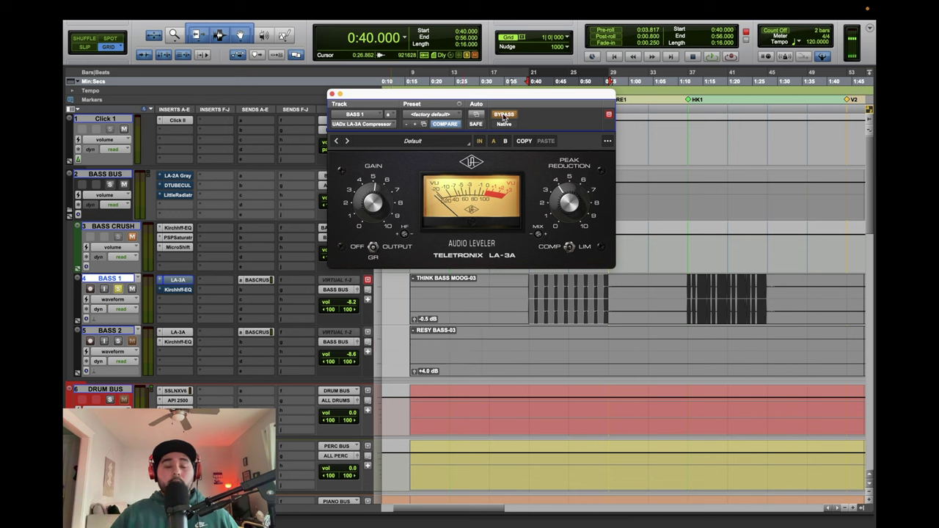
{"action": "left_click", "coordinate": [178, 289]}
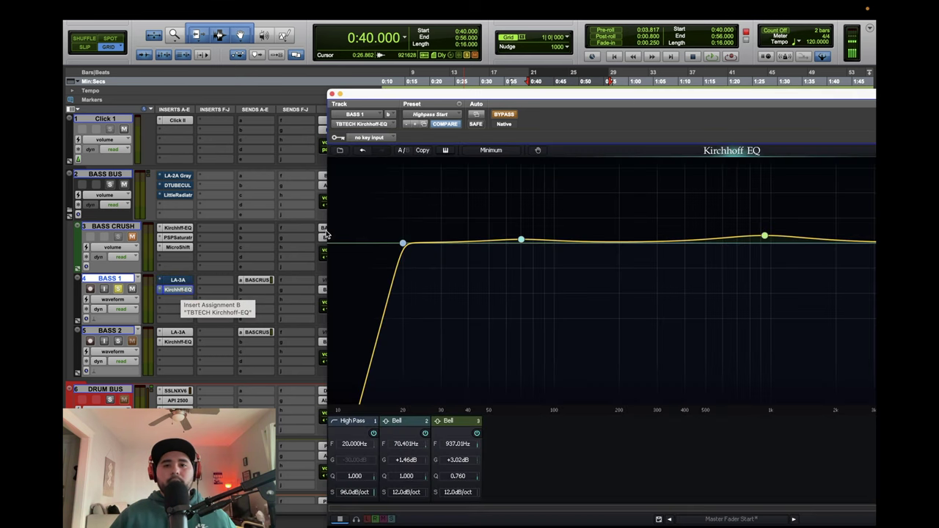
{"action": "left_click_drag", "start_coordinate": [464, 96], "coordinate": [270, 75]}
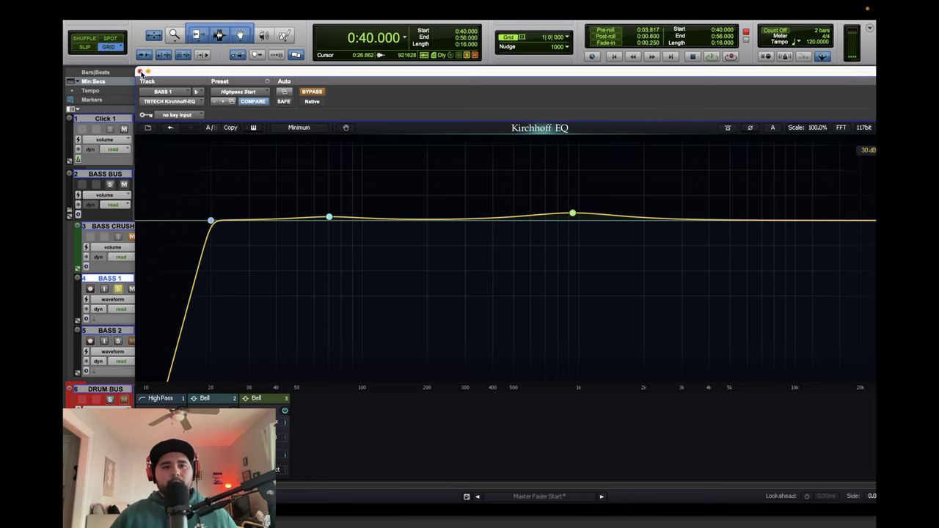
{"action": "left_click", "coordinate": [139, 71]}
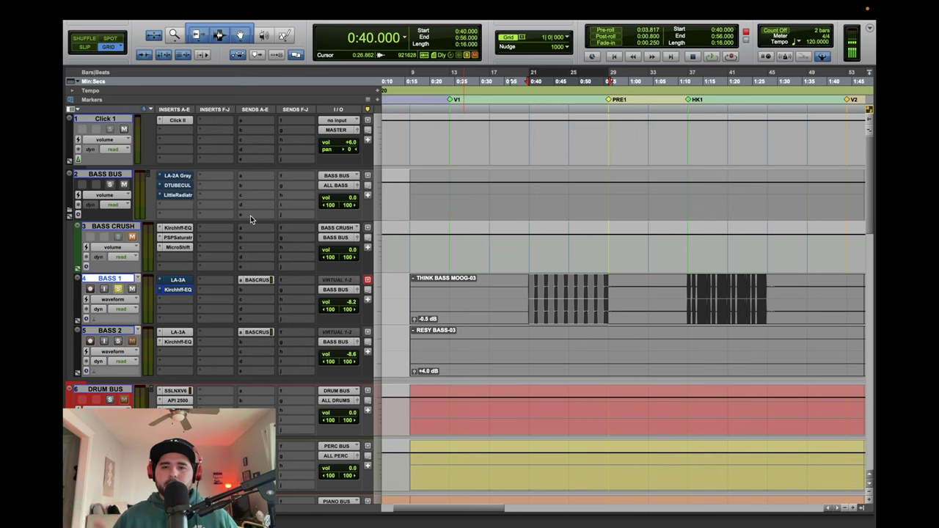
Enable the LA-3A on BASS 1 and compare the bass with and without it during playback, leaving the compressor active.
{"action": "left_click", "coordinate": [177, 279]}
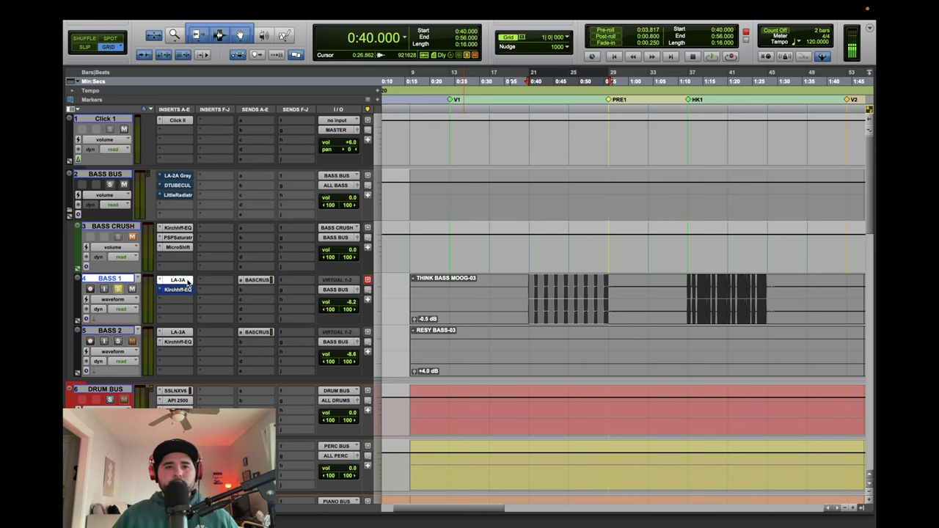
{"action": "key", "text": "space"}
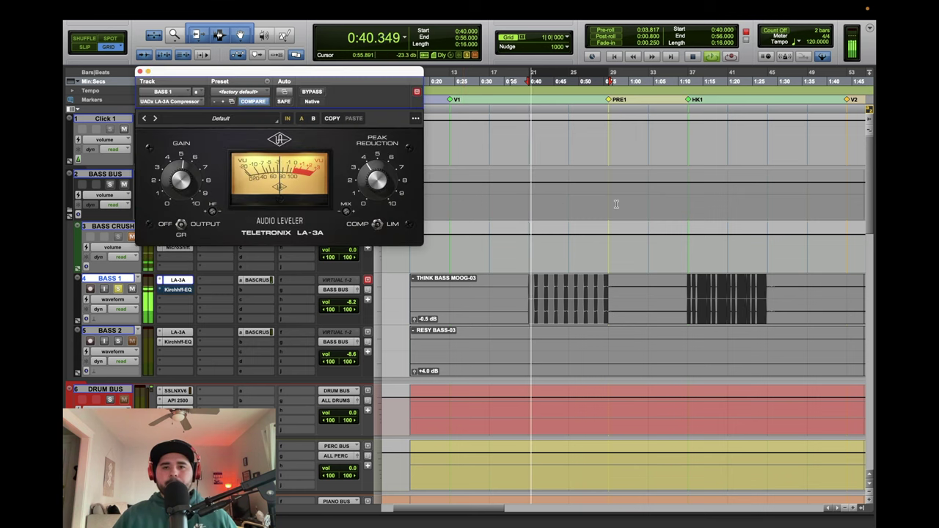
{"action": "left_click", "coordinate": [319, 93]}
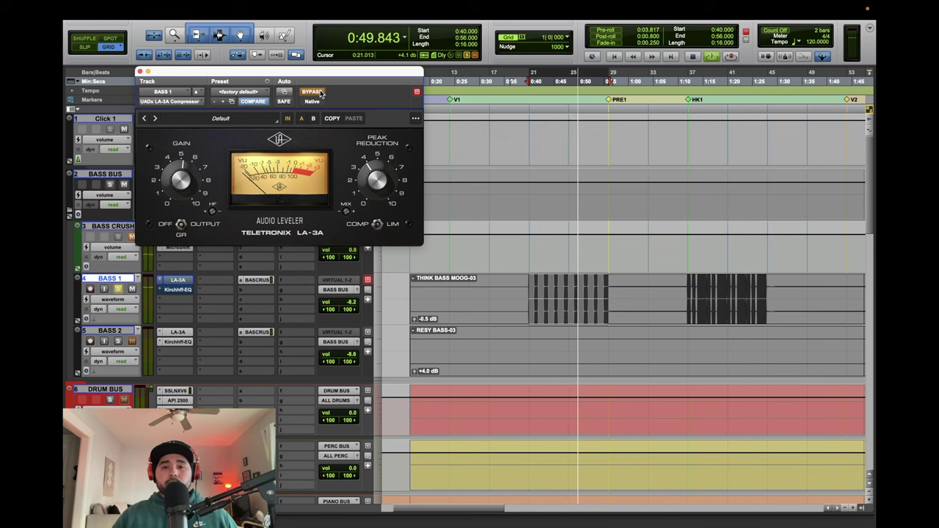
{"action": "left_click", "coordinate": [319, 93]}
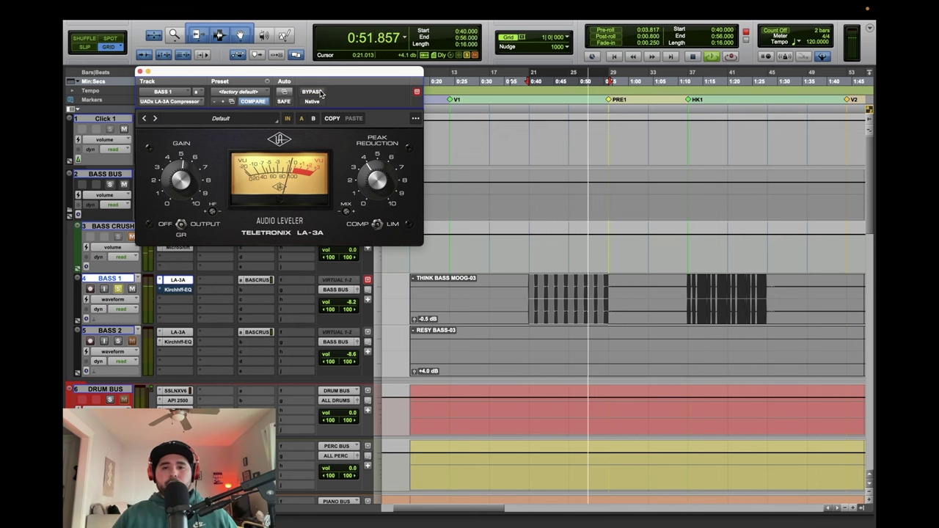
{"action": "left_click", "coordinate": [320, 93]}
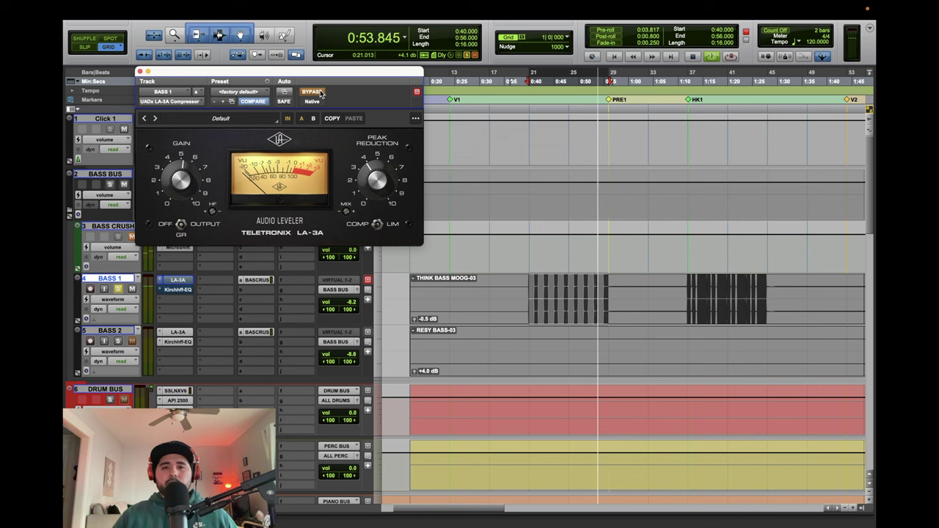
{"action": "left_click", "coordinate": [320, 93]}
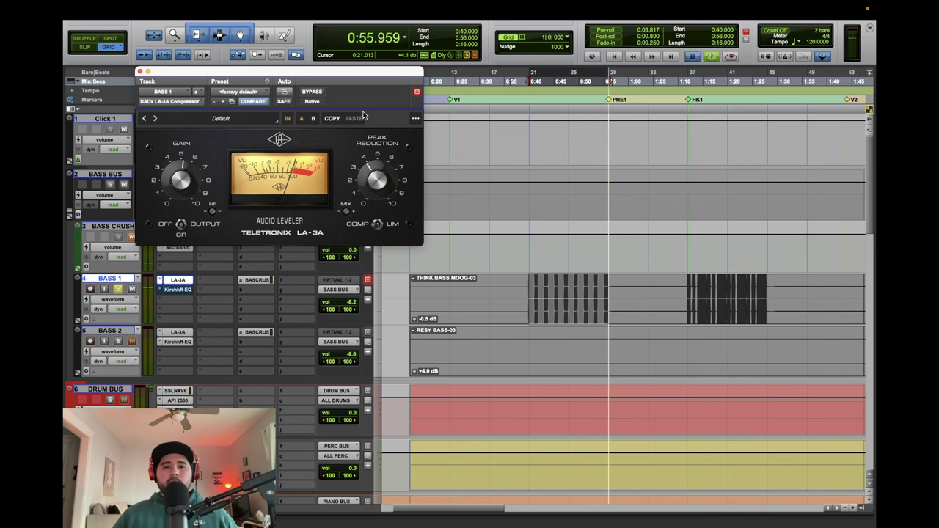
{"action": "key", "text": "space"}
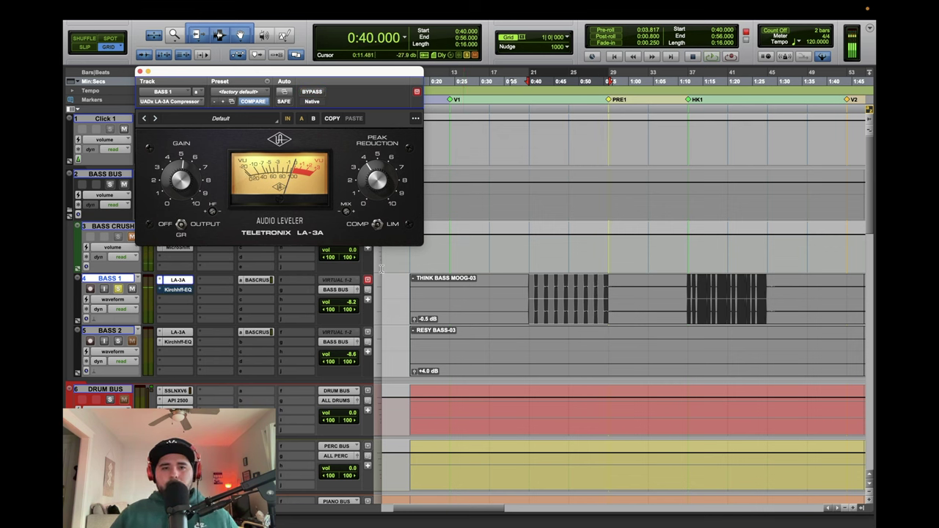
Examine the high-pass and bell band settings of the bypassed Kirchhoff-EQ on BASS 1, and close its window.
{"action": "left_click_drag", "start_coordinate": [194, 75], "coordinate": [476, 101]}
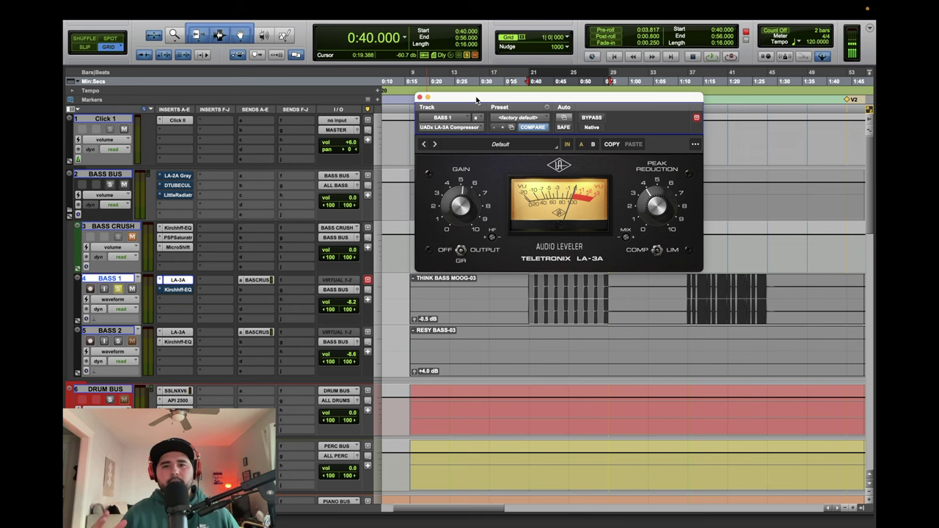
{"action": "left_click", "coordinate": [178, 288]}
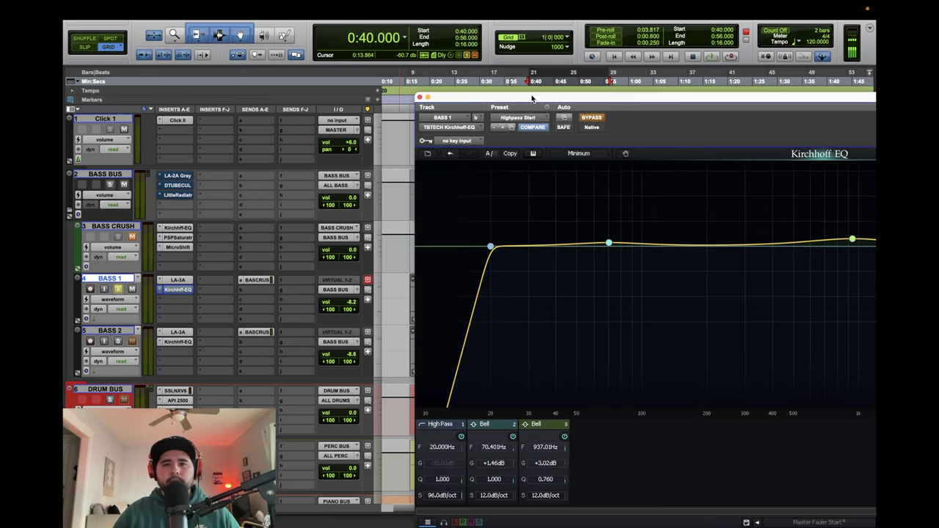
{"action": "left_click_drag", "start_coordinate": [592, 103], "coordinate": [307, 29]}
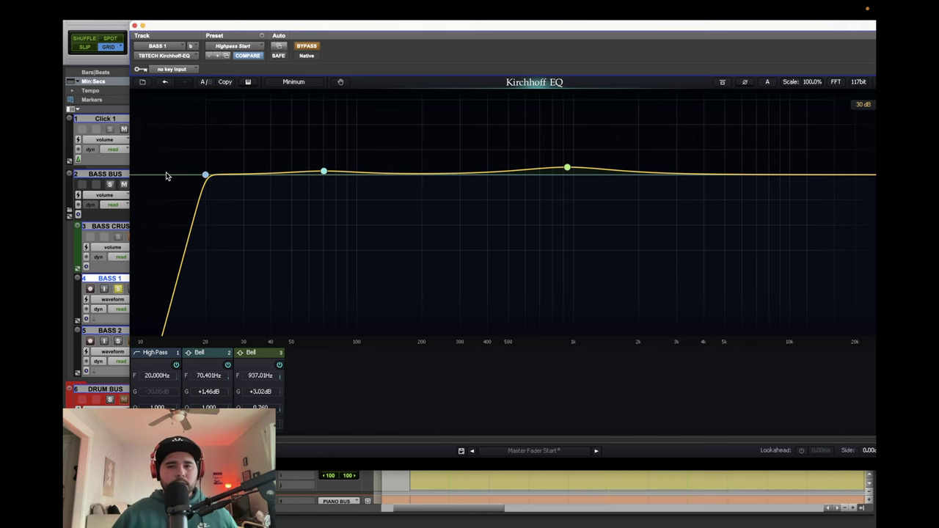
{"action": "left_click", "coordinate": [323, 171]}
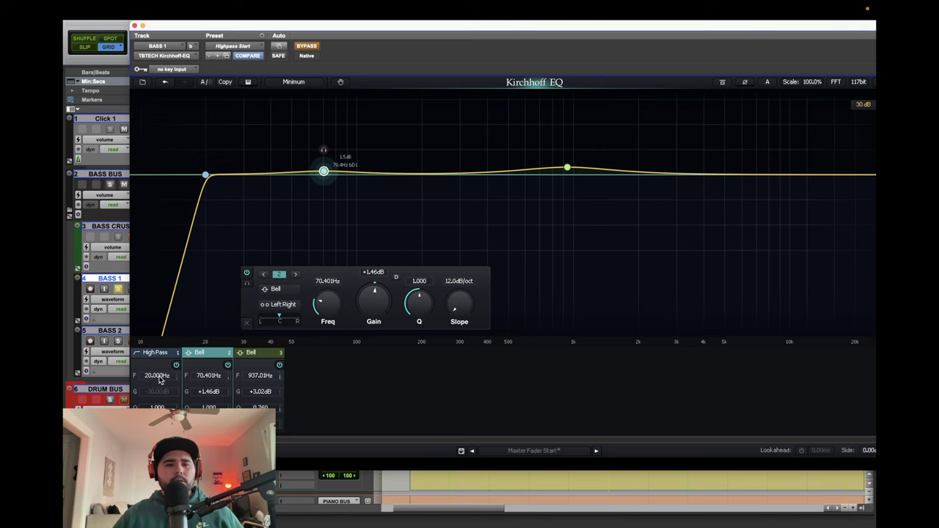
{"action": "left_click_drag", "start_coordinate": [720, 28], "coordinate": [668, 31]}
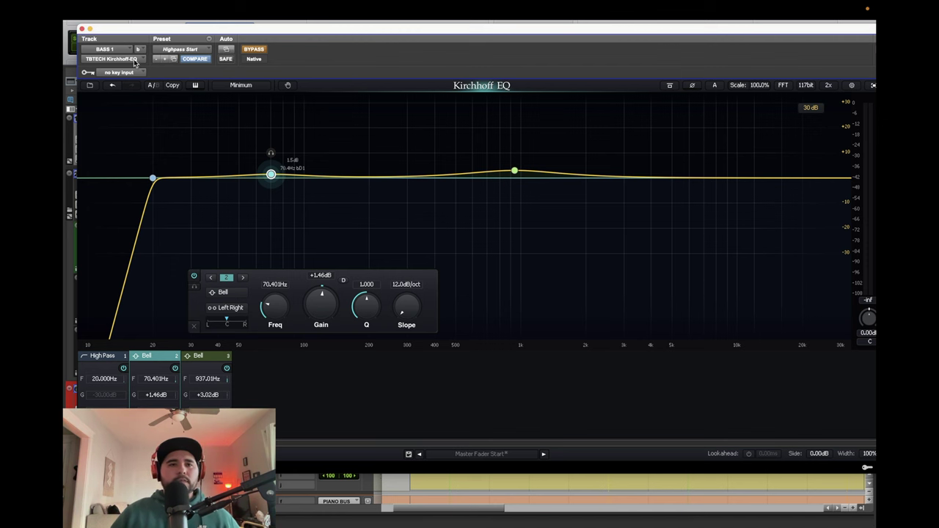
{"action": "left_click", "coordinate": [81, 29]}
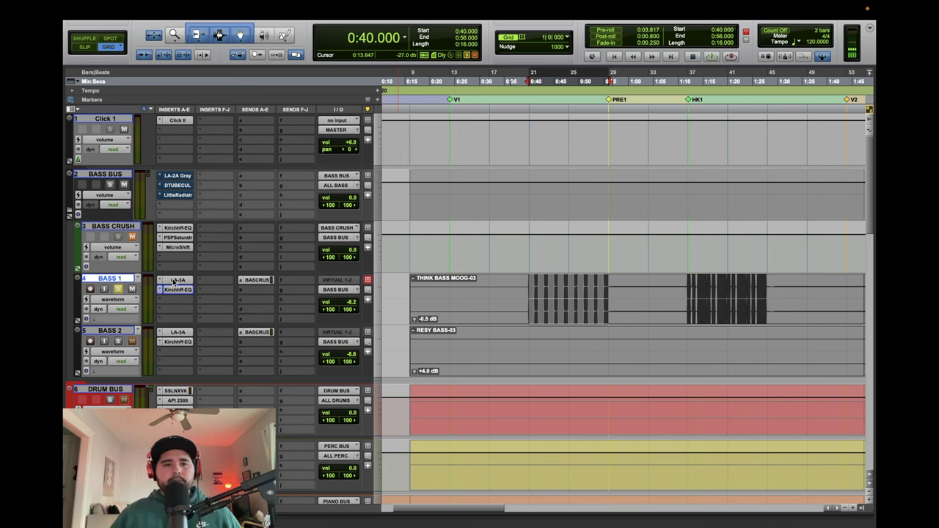
Enable the Kirchhoff-EQ on BASS 1 and compare playback with and without the LA-3A and EQ, leaving both active.
{"action": "key", "text": "space"}
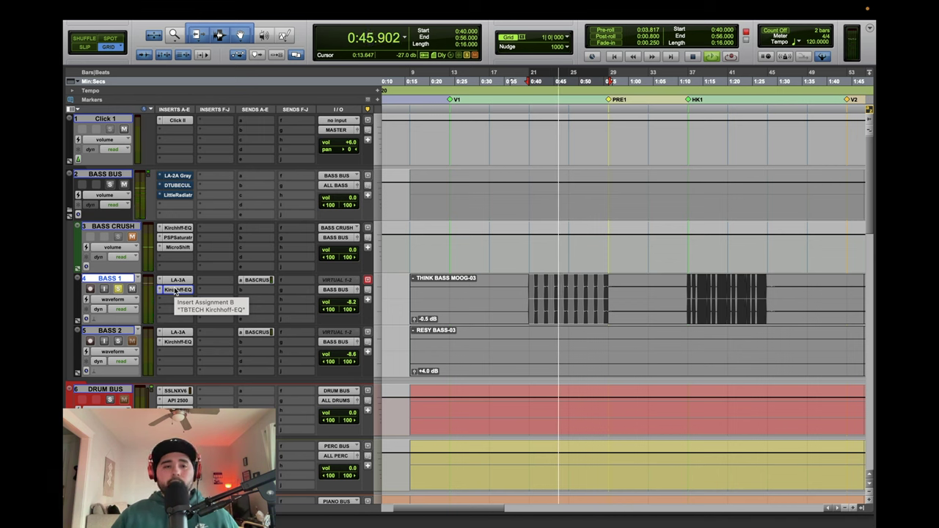
{"action": "left_click", "coordinate": [175, 290], "text": "super"}
{"action": "left_click", "coordinate": [176, 280], "text": "super"}
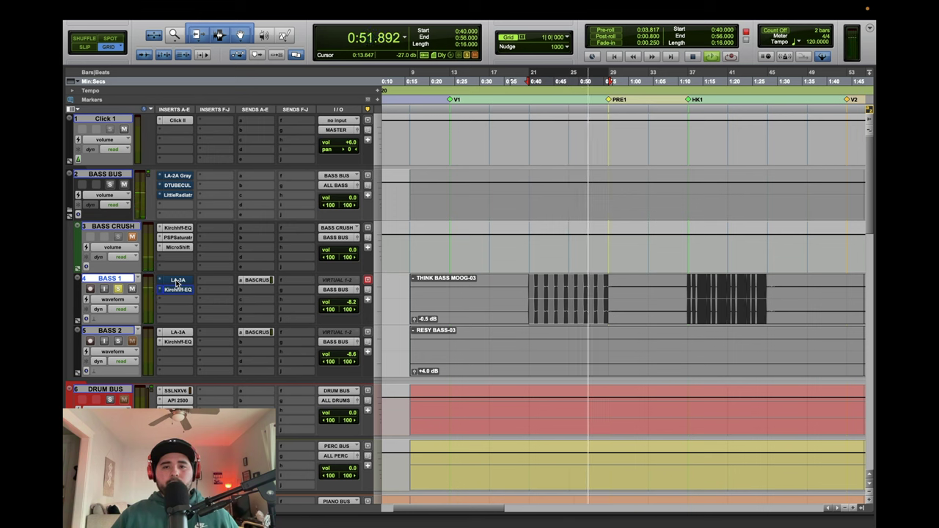
{"action": "left_click", "coordinate": [175, 279], "text": "super"}
{"action": "left_click", "coordinate": [176, 290], "text": "super"}
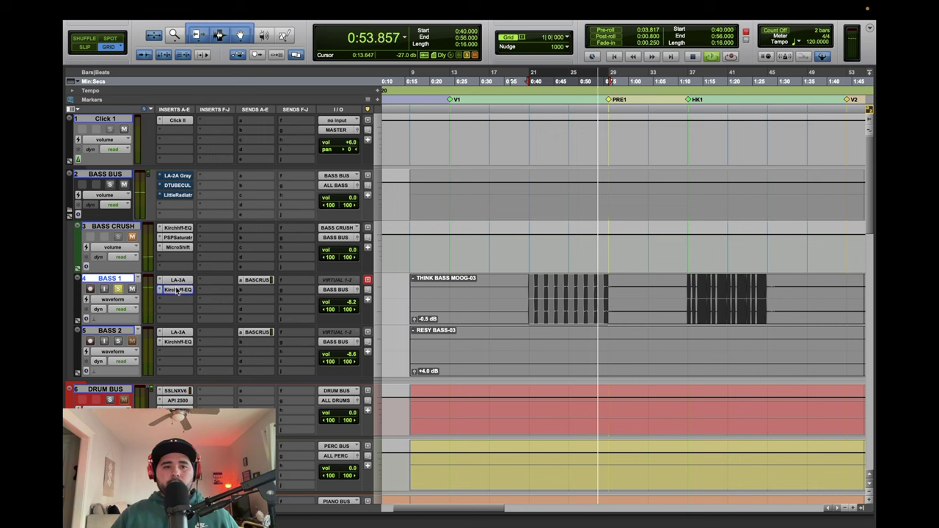
{"action": "key", "text": "space"}
{"action": "key", "text": "space"}
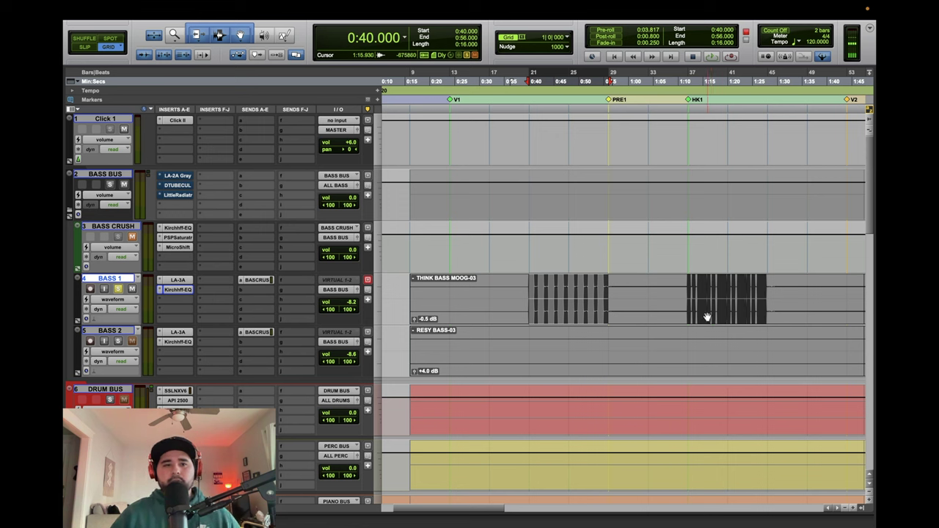
Select and unmute the BASS CRUSH track, and play back the bass together with its parallel processing.
{"action": "left_click", "coordinate": [132, 228]}
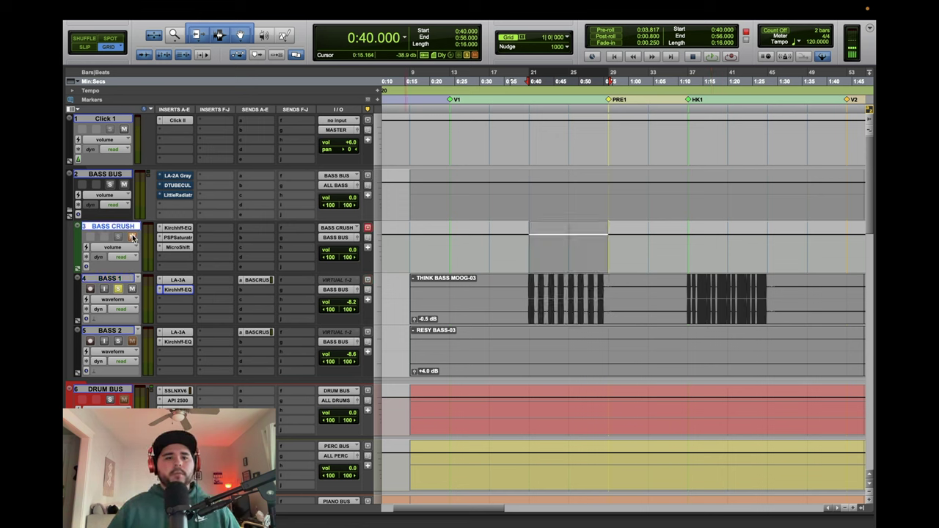
{"action": "left_click", "coordinate": [132, 236]}
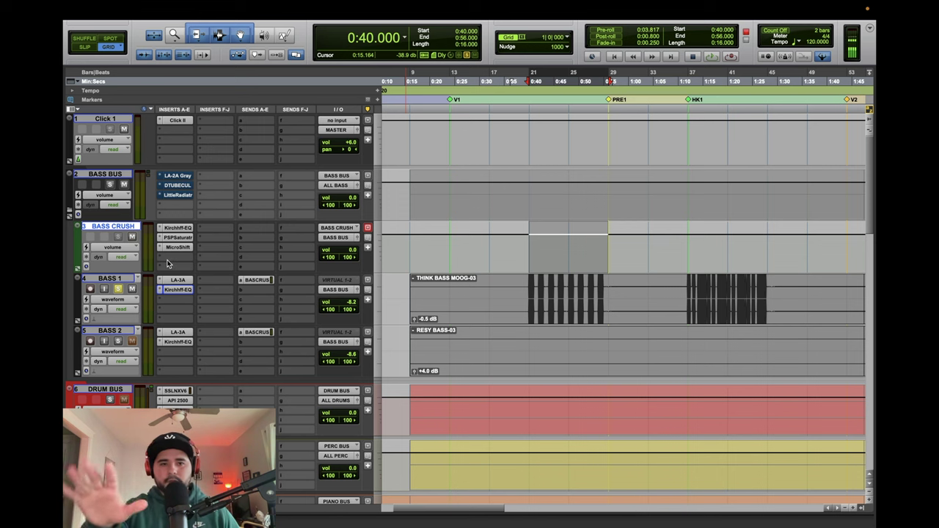
{"action": "key", "text": "space"}
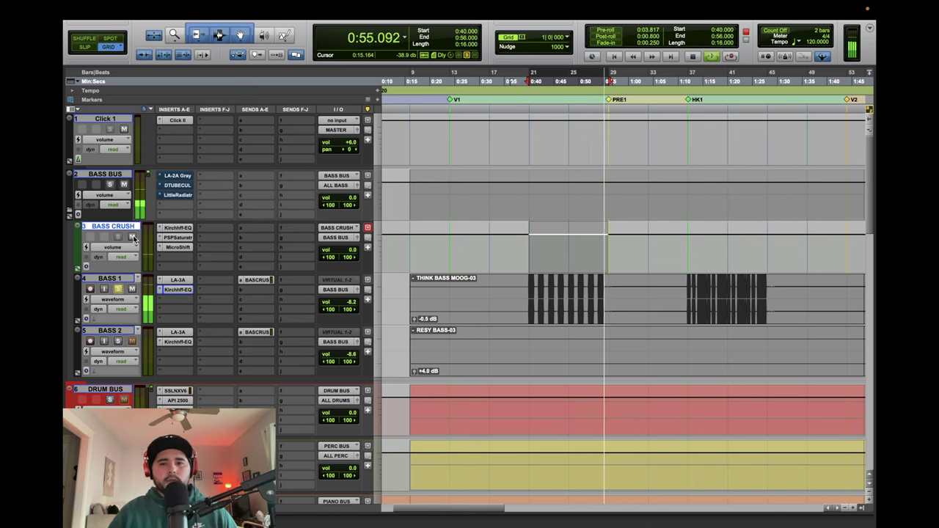
{"action": "key", "text": "space"}
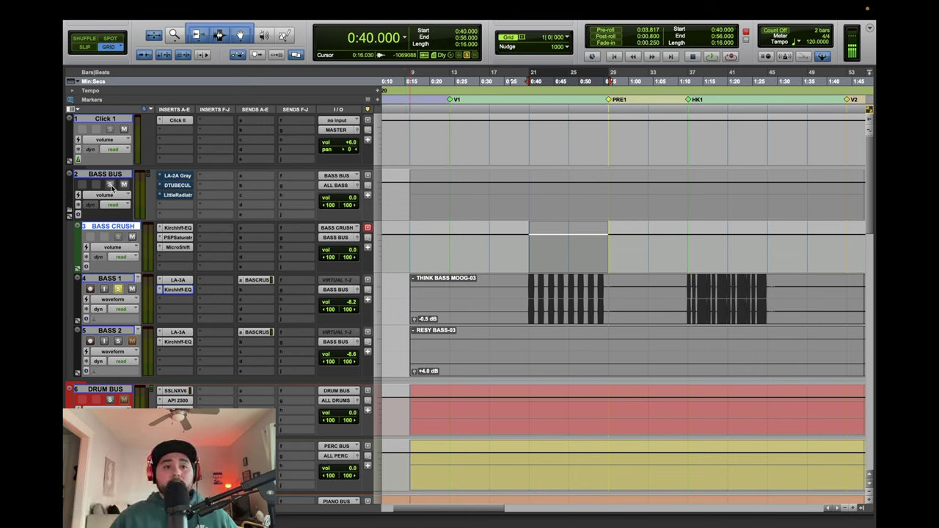
Examine the high-pass filter in the Kirchhoff EQ on BASS CRUSH and the saturation settings of its PSP Saturator.
{"action": "left_click", "coordinate": [173, 230]}
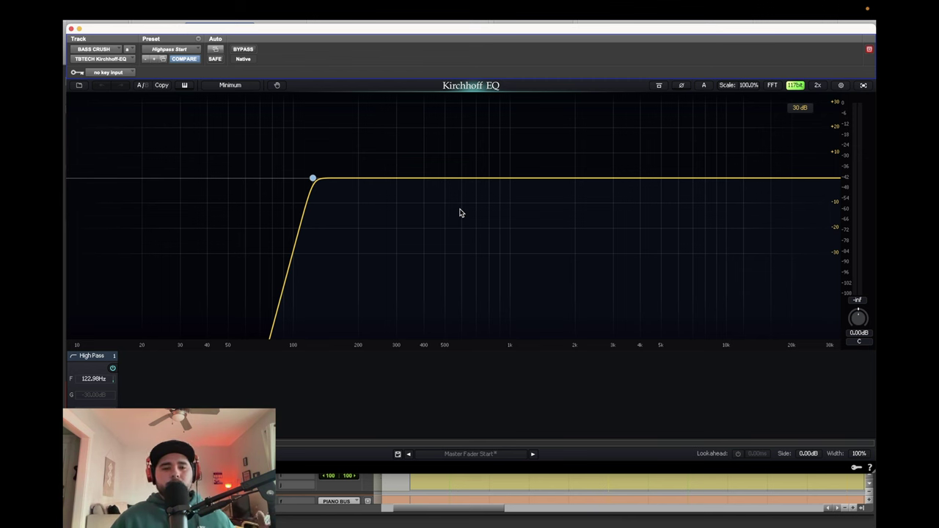
{"action": "left_click", "coordinate": [70, 29]}
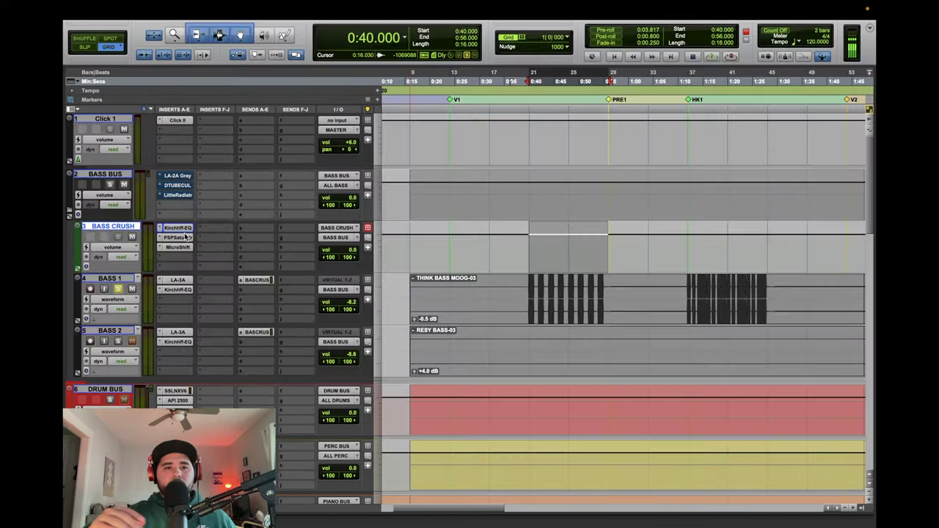
{"action": "left_click", "coordinate": [169, 238]}
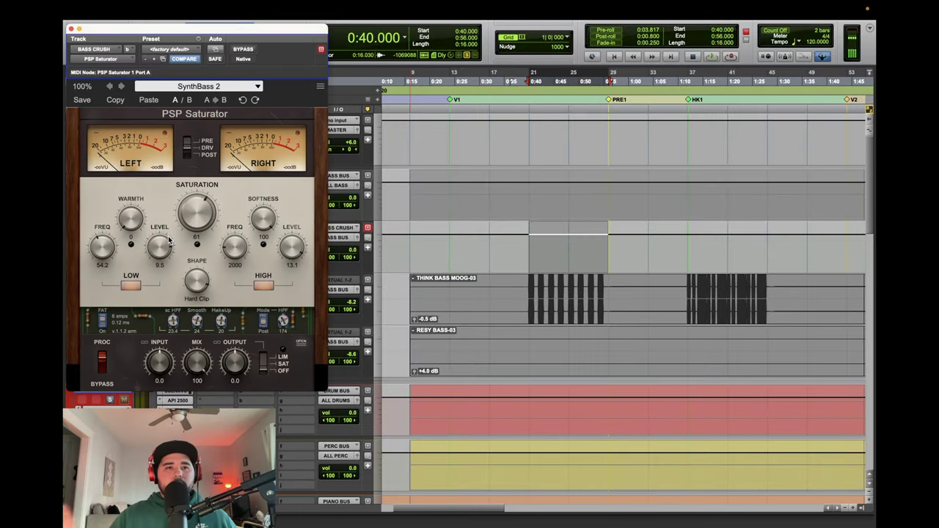
{"action": "left_click_drag", "start_coordinate": [248, 31], "coordinate": [510, 86]}
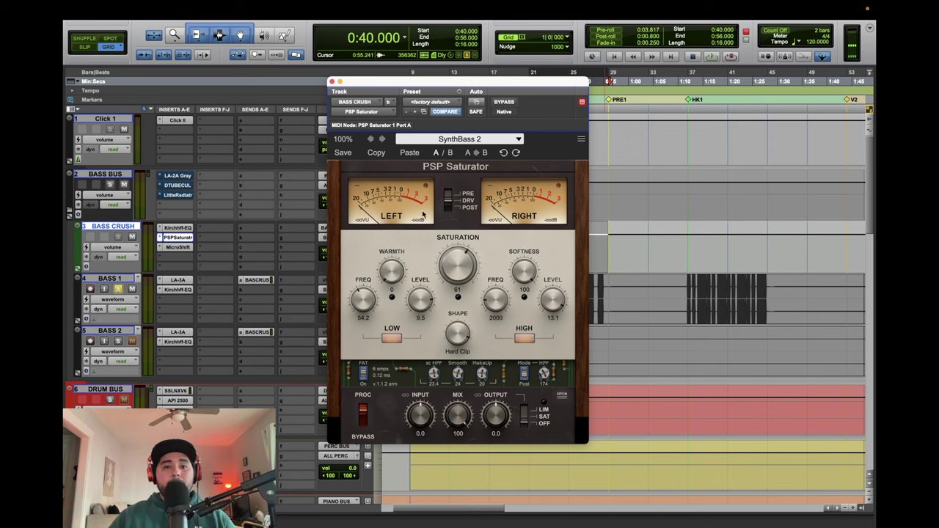
Examine the focus, style, detune and delay settings of the MicroShift on BASS CRUSH, and close its window.
{"action": "left_click", "coordinate": [188, 248]}
{"action": "left_click_drag", "start_coordinate": [572, 82], "coordinate": [471, 97]}
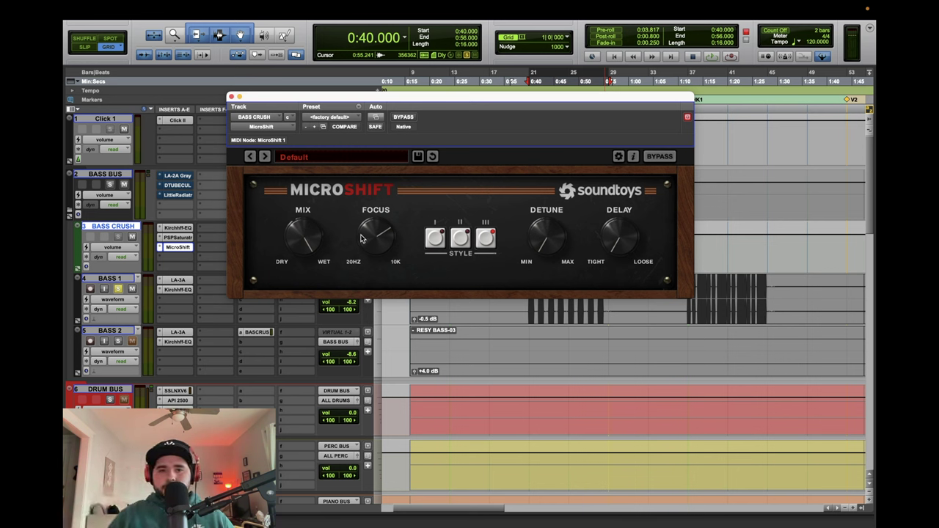
{"action": "mouse_move", "coordinate": [387, 211]}
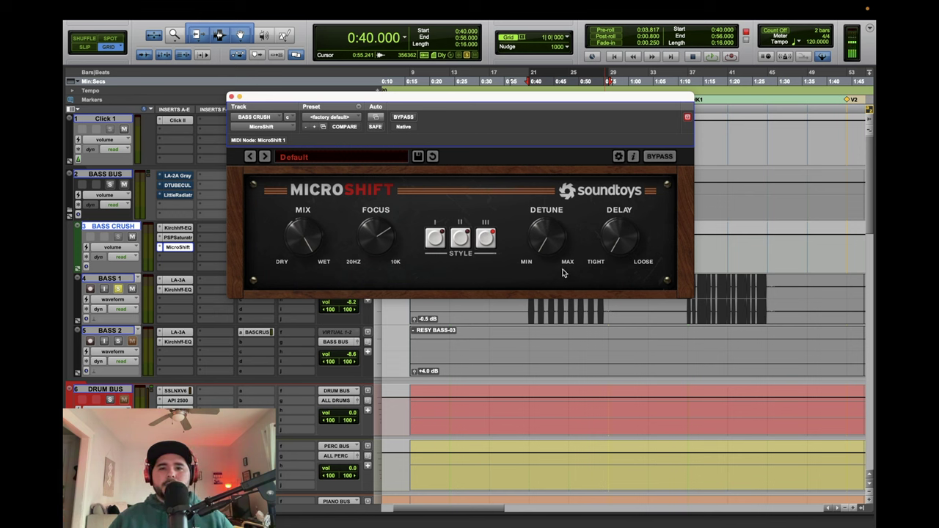
{"action": "mouse_move", "coordinate": [556, 215]}
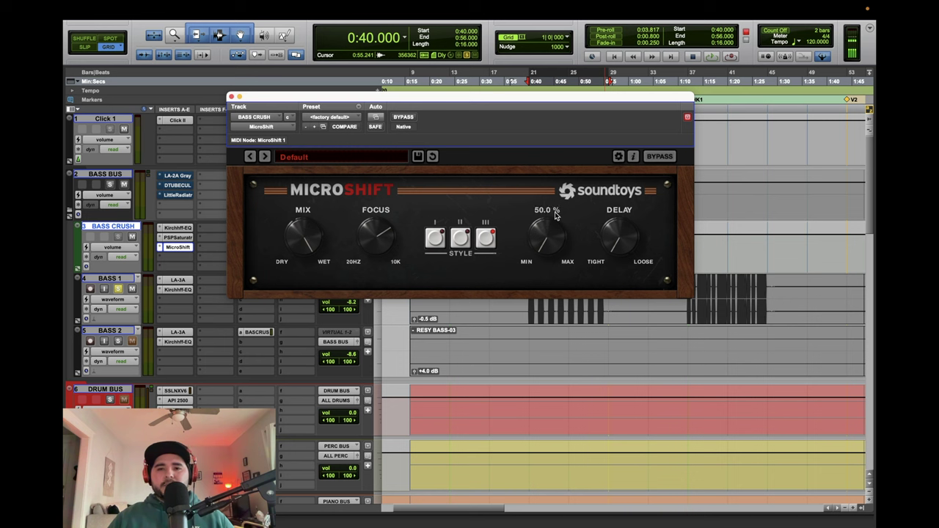
{"action": "mouse_move", "coordinate": [635, 218]}
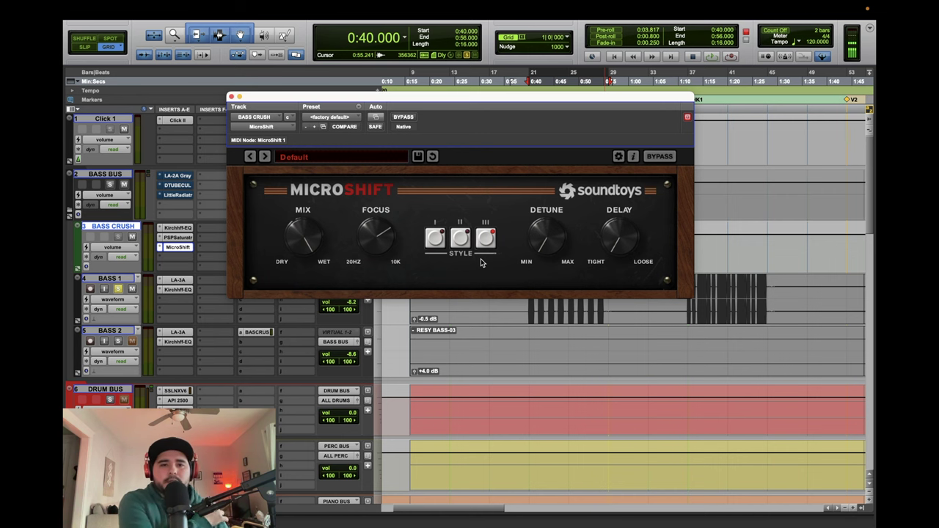
{"action": "left_click", "coordinate": [178, 247]}
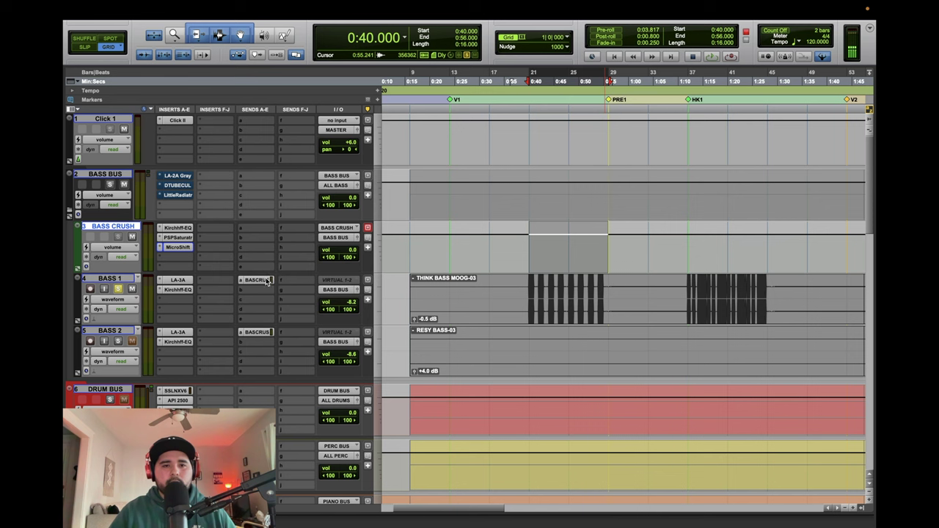
Compare the bass during playback with the BASS CRUSH track muted and unmuted.
{"action": "left_click", "coordinate": [132, 236]}
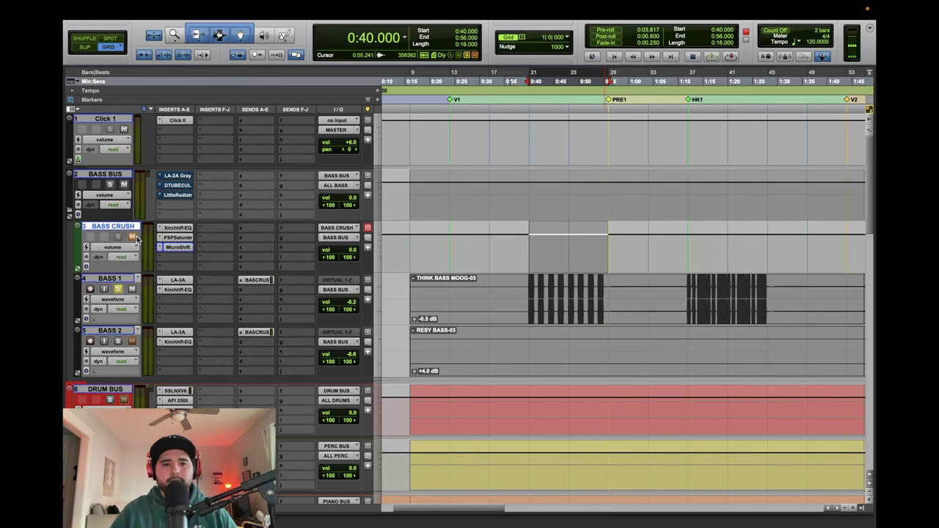
{"action": "key", "text": "space"}
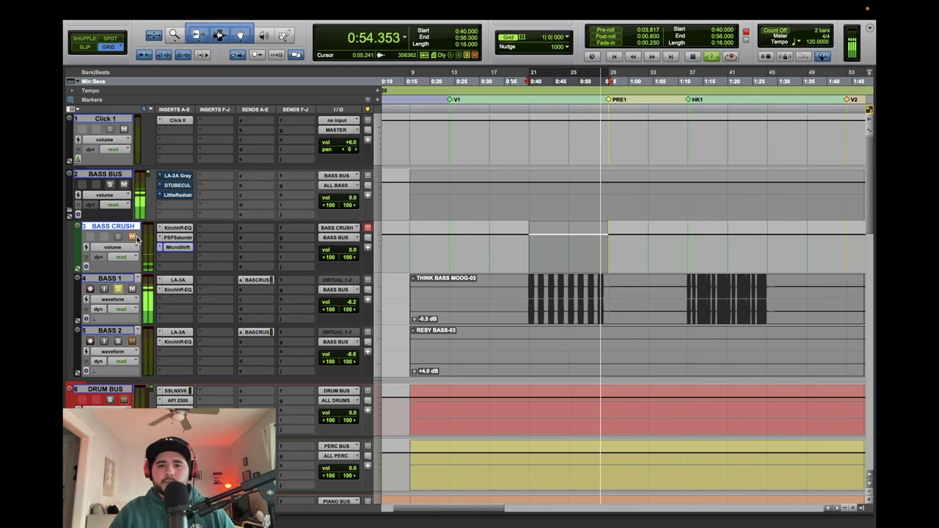
{"action": "key", "text": "space"}
Bypass the PSP Saturator and MicroShift on BASS CRUSH, and re-enable them during playback to compare the bass.
{"action": "left_click", "coordinate": [175, 253]}
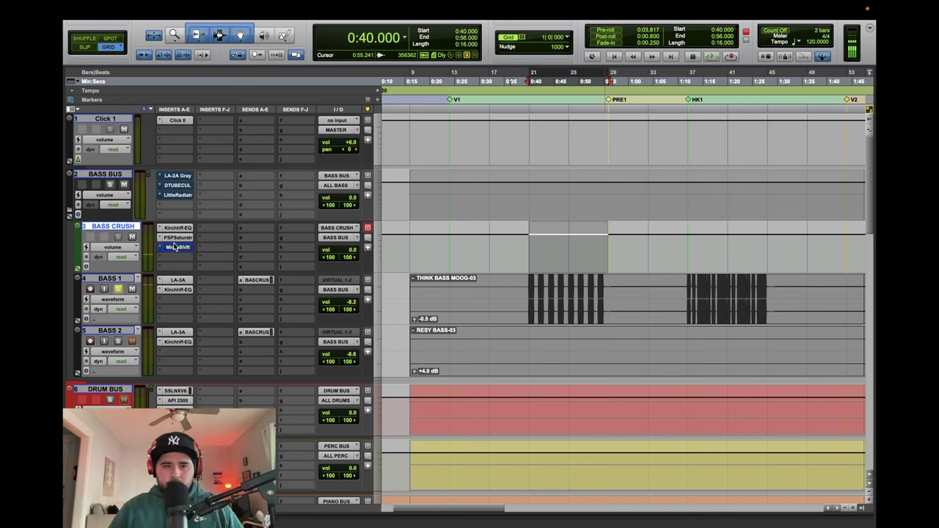
{"action": "key", "text": "space"}
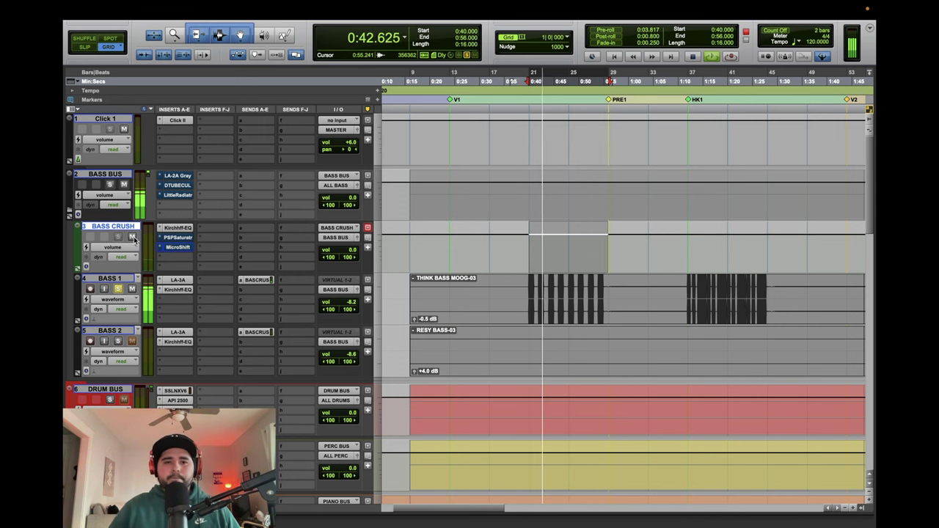
{"action": "left_click", "coordinate": [176, 248], "text": "super"}
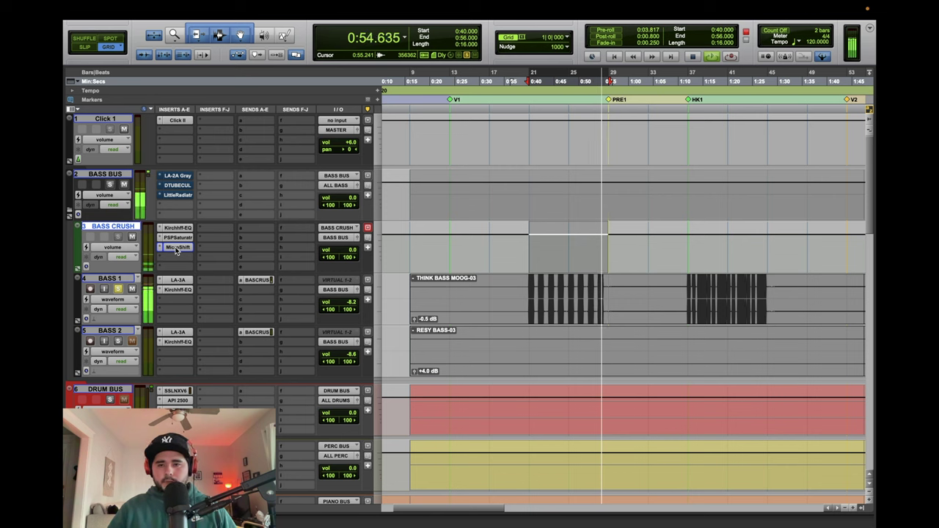
{"action": "key", "text": "space"}
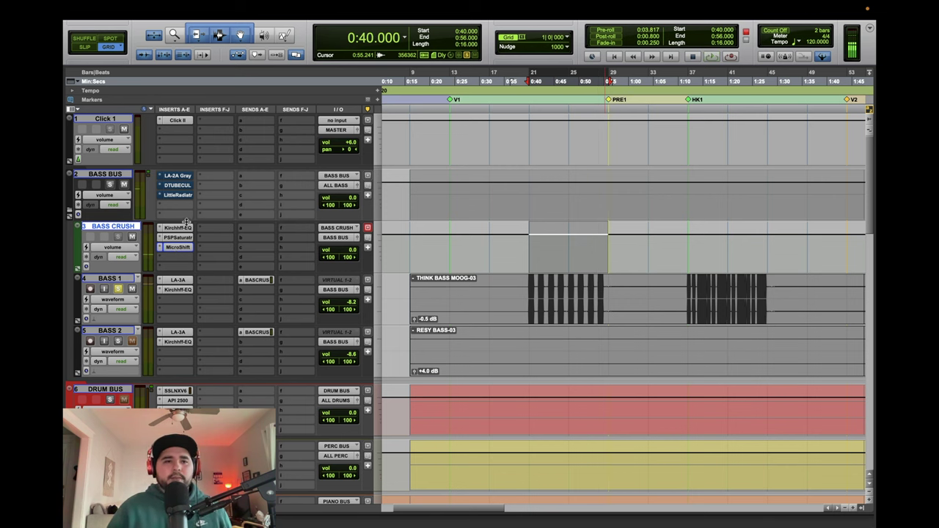
Review the PSP Saturator, MicroShift and Kirchhoff EQ settings on BASS CRUSH again, and close the EQ window.
{"action": "left_click", "coordinate": [184, 238]}
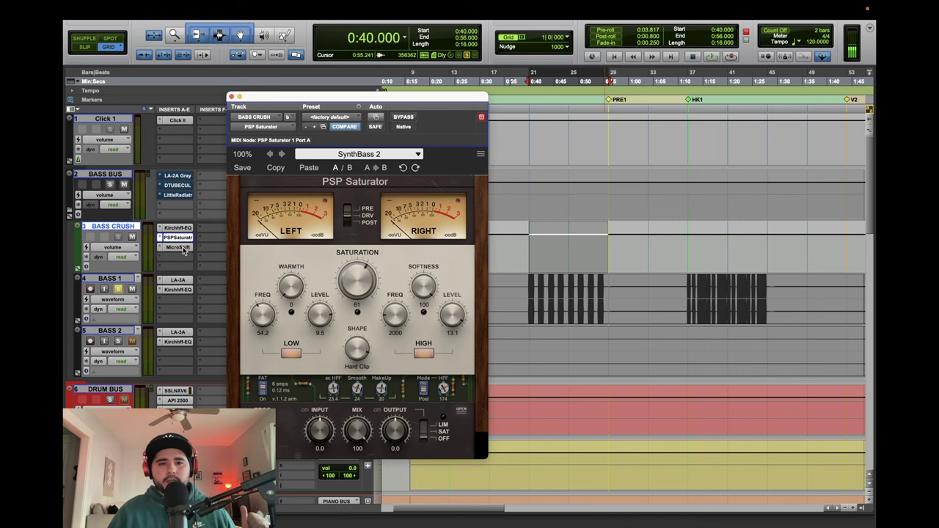
{"action": "left_click", "coordinate": [184, 247]}
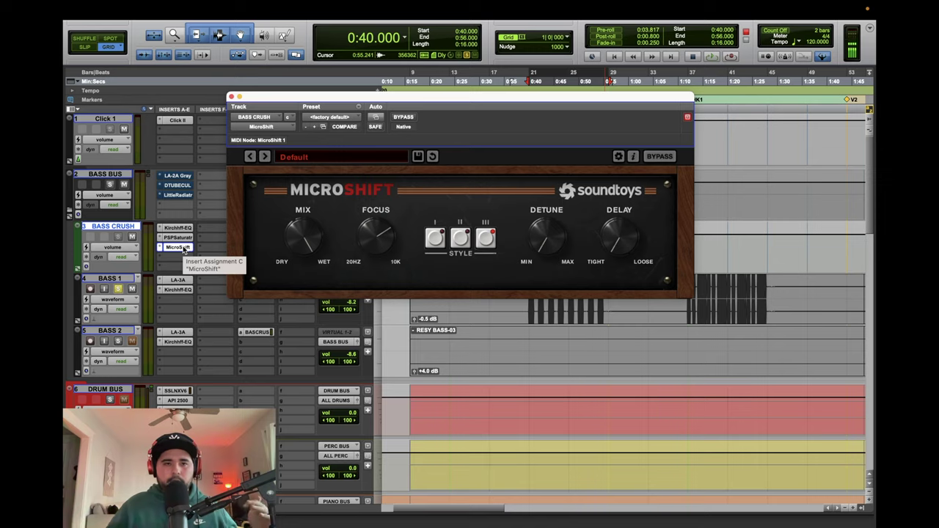
{"action": "left_click", "coordinate": [177, 227]}
{"action": "left_click_drag", "start_coordinate": [471, 94], "coordinate": [309, 85]}
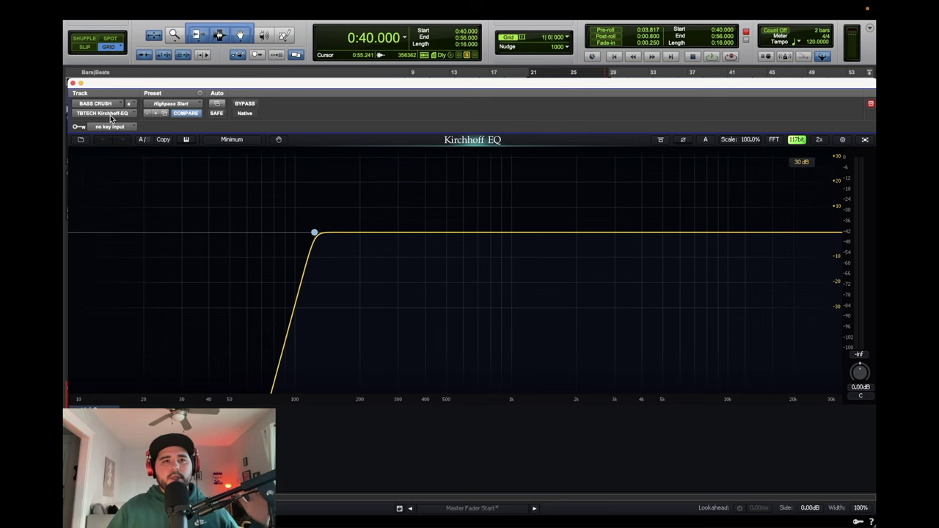
{"action": "left_click", "coordinate": [71, 83]}
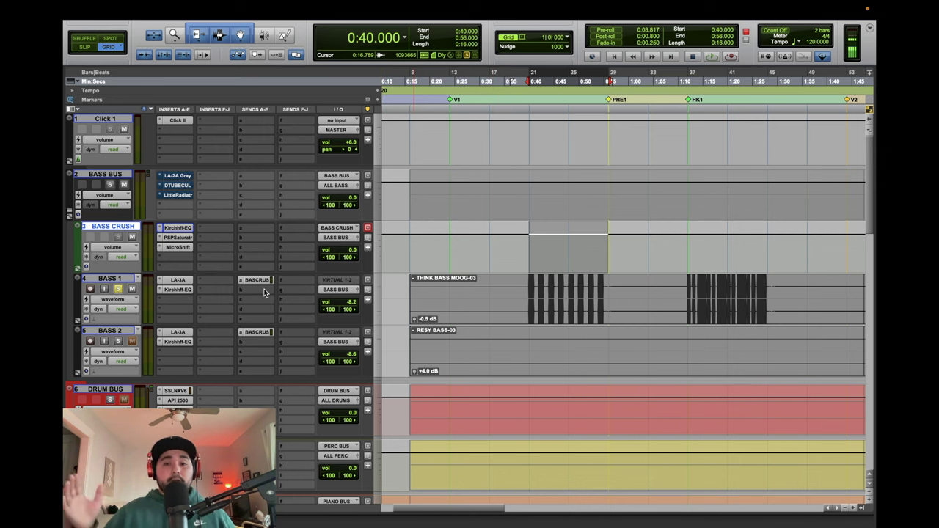
Select the BASS BUS track and open its LA-2A Gray compressor, placing the window clear of the track inserts.
{"action": "scroll", "coordinate": [309, 308], "scroll_direction": "left", "scroll_amount": 3}
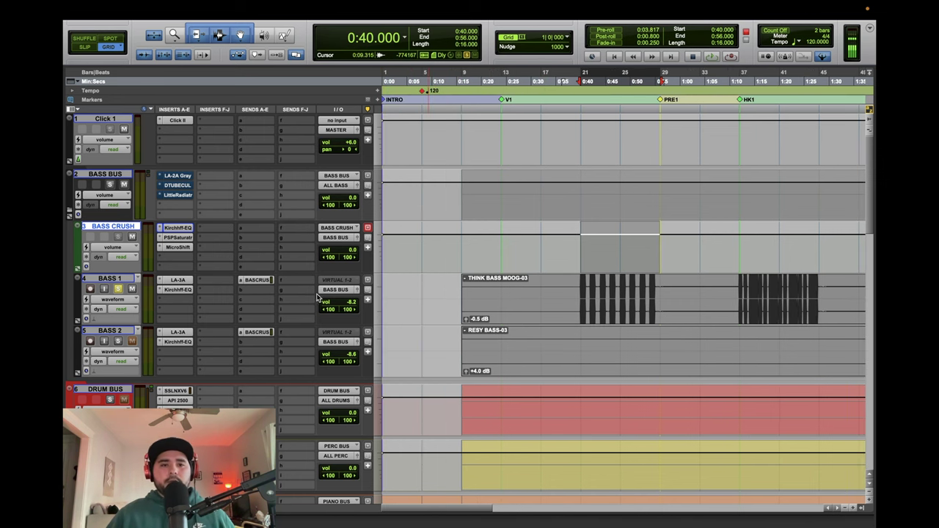
{"action": "left_click", "coordinate": [120, 175]}
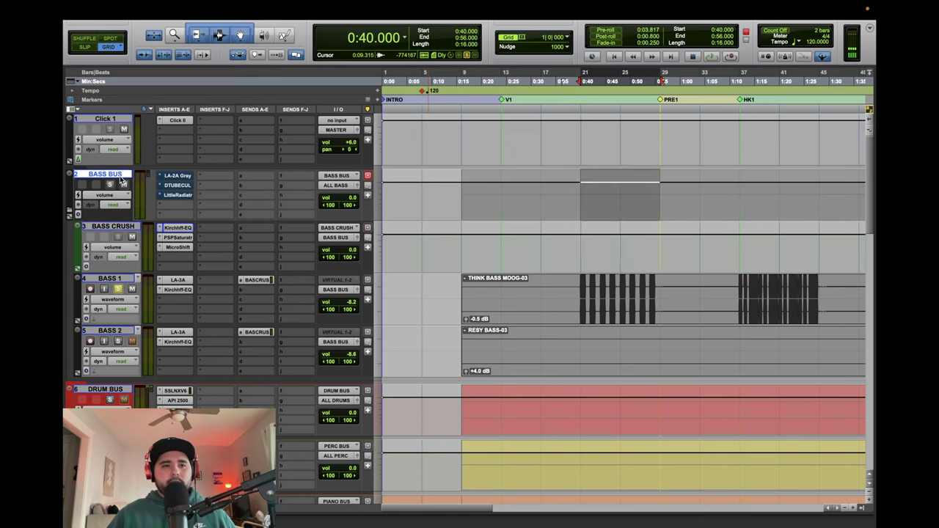
{"action": "left_click", "coordinate": [70, 213]}
{"action": "left_click", "coordinate": [70, 213]}
{"action": "left_click", "coordinate": [175, 176]}
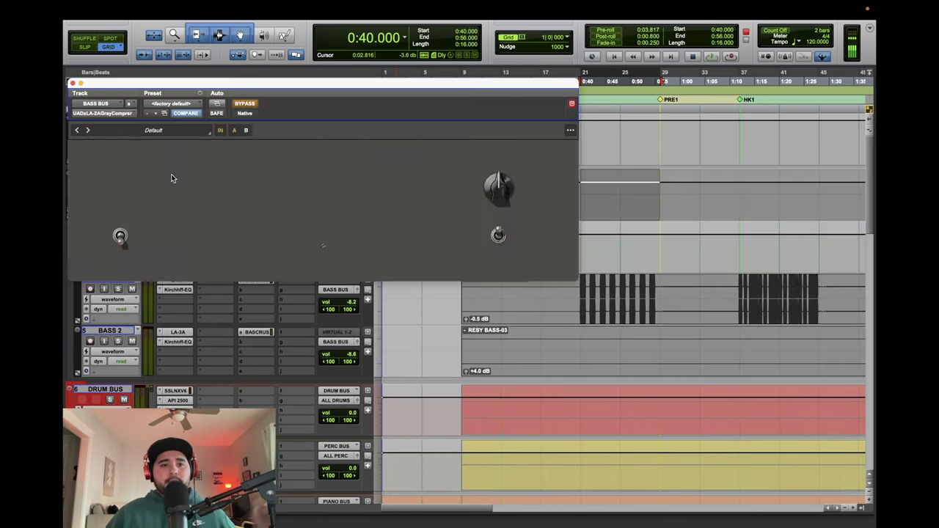
{"action": "left_click_drag", "start_coordinate": [273, 85], "coordinate": [493, 109]}
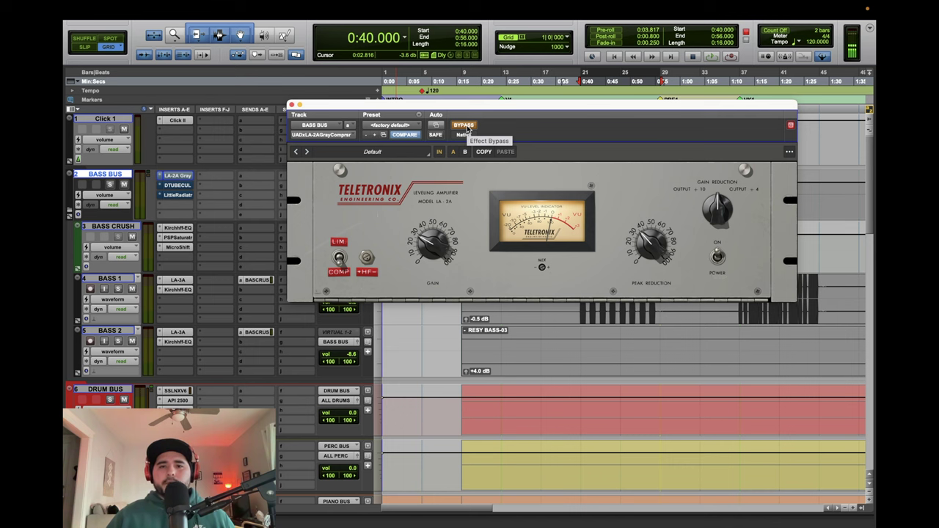
Compare the bass during playback with the BASS BUS LA-2A bypassed and active, and leave the compressor enabled.
{"action": "key", "text": "space"}
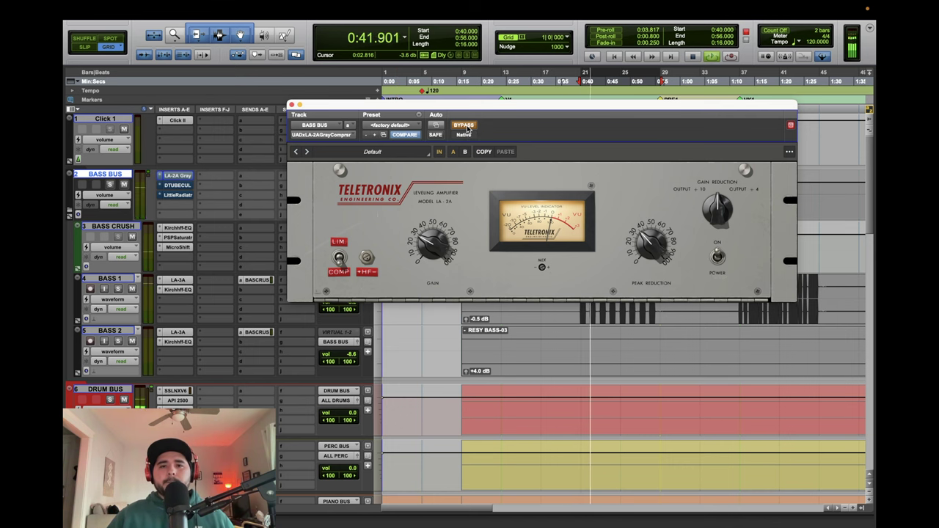
{"action": "left_click", "coordinate": [466, 129]}
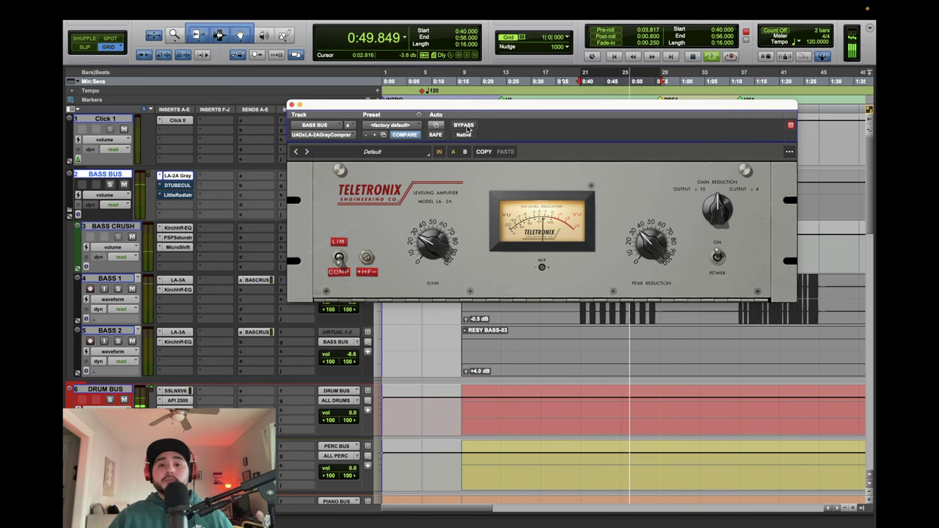
{"action": "left_click", "coordinate": [466, 128]}
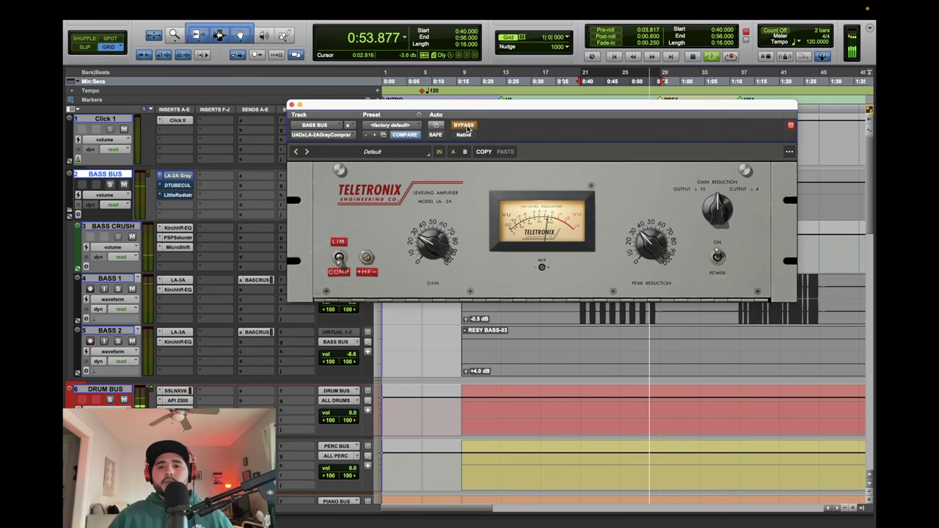
{"action": "key", "text": "space"}
{"action": "left_click", "coordinate": [466, 128]}
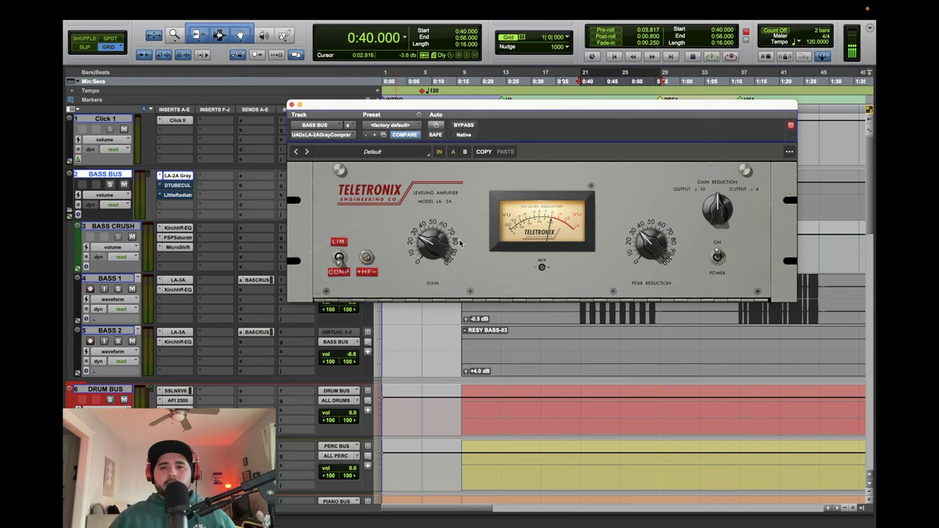
Open the Dist TUBE-CULTURE on BASS BUS and examine its main and advanced settings.
{"action": "left_click", "coordinate": [176, 184]}
{"action": "left_click_drag", "start_coordinate": [471, 112], "coordinate": [445, 102]}
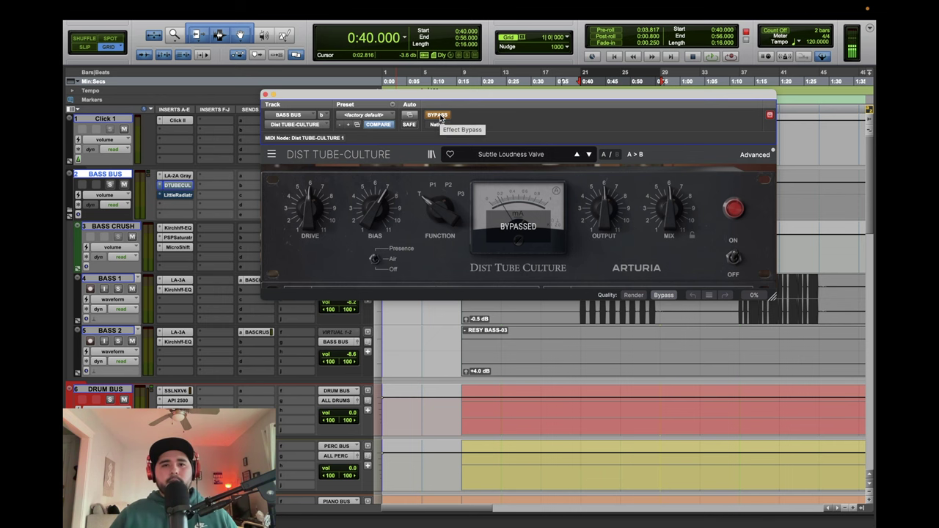
{"action": "left_click", "coordinate": [742, 155]}
{"action": "left_click", "coordinate": [742, 155]}
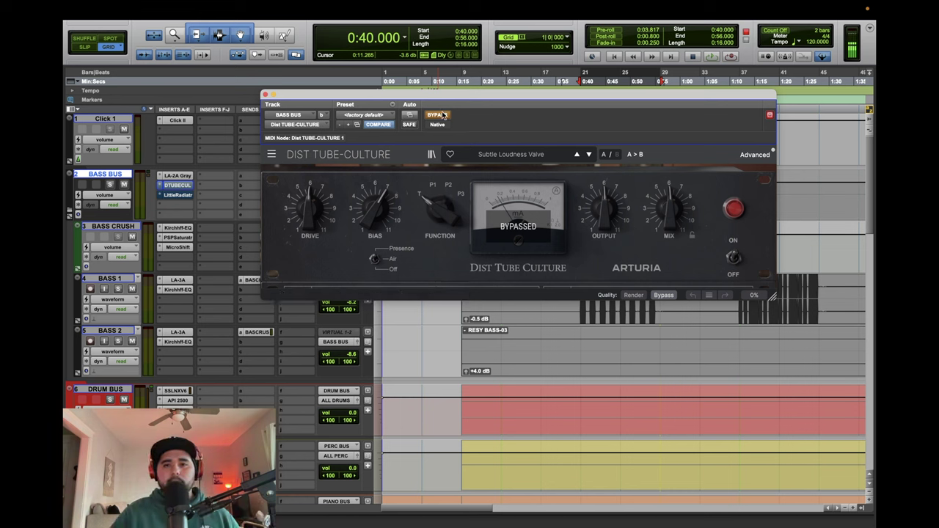
Switch the Dist TUBE-CULTURE on BASS BUS repeatedly between active and bypassed during playback to compare the bass.
{"action": "key", "text": "space"}
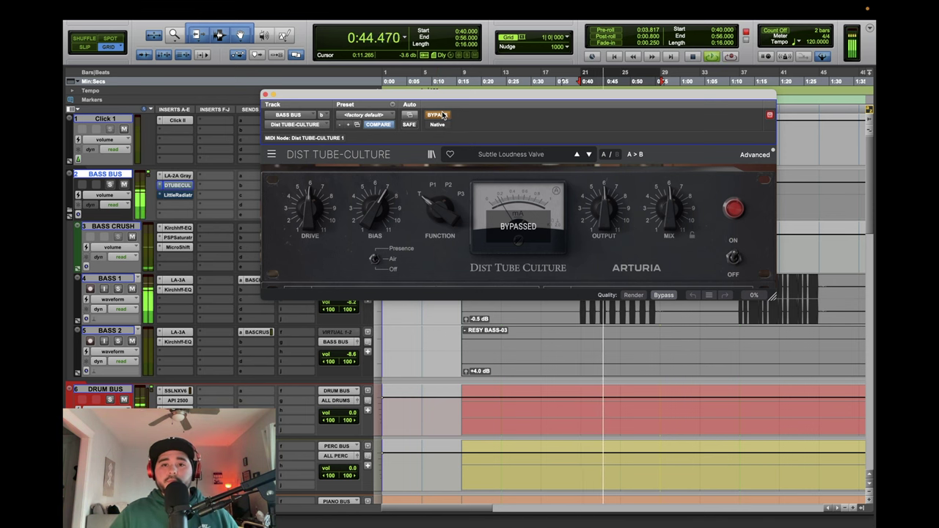
{"action": "left_click", "coordinate": [443, 115]}
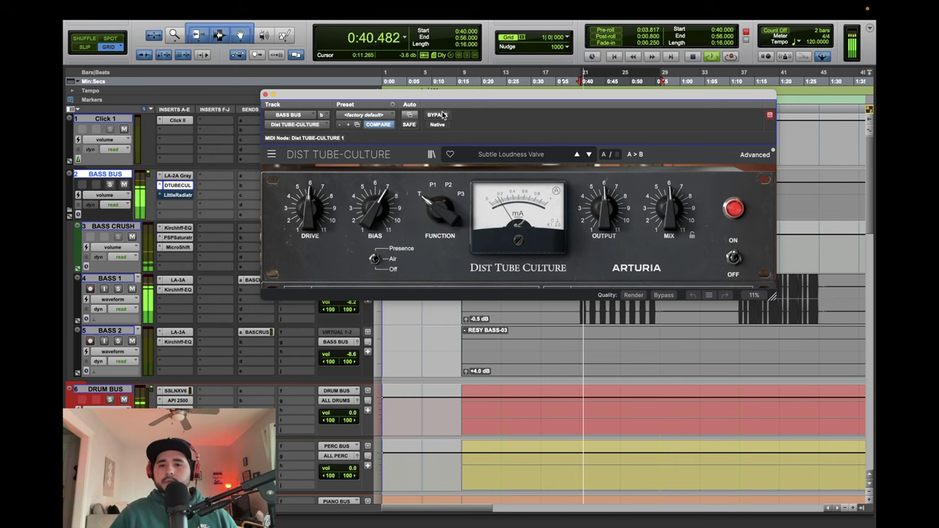
{"action": "left_click", "coordinate": [443, 115]}
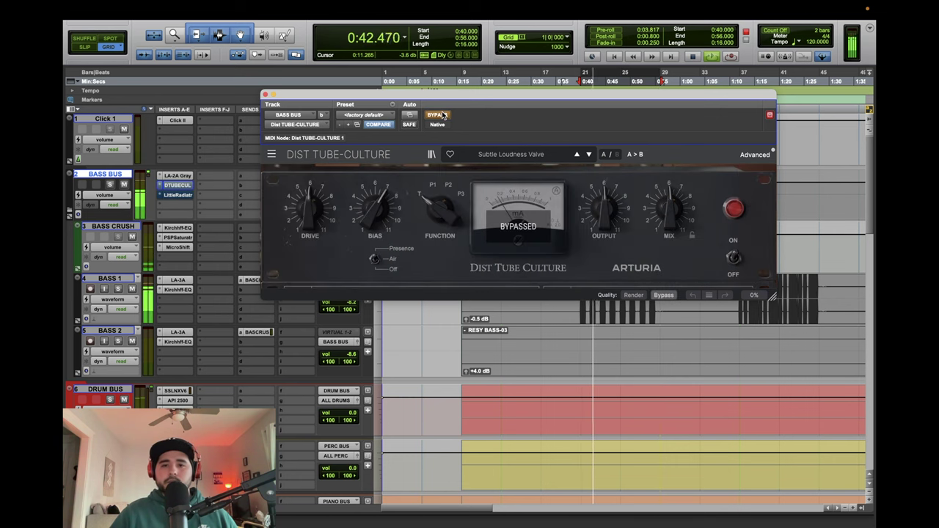
{"action": "left_click", "coordinate": [443, 114]}
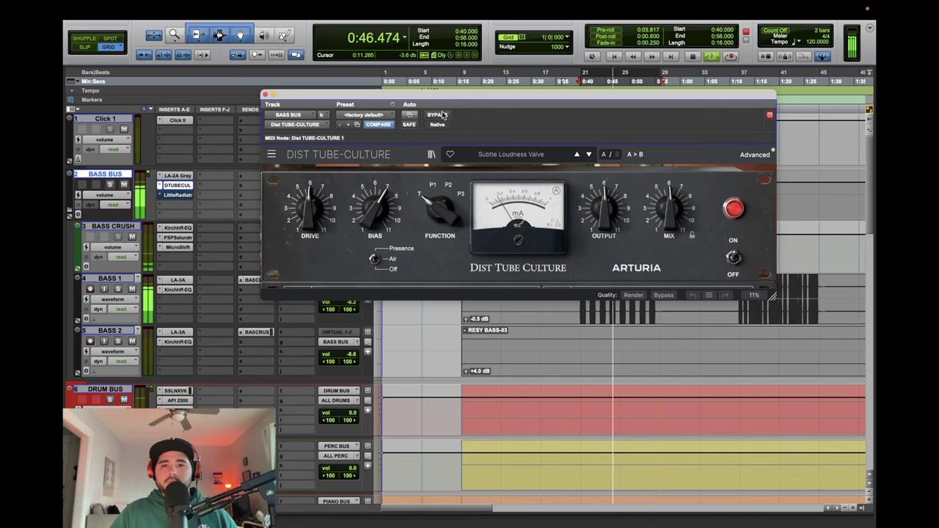
{"action": "left_click", "coordinate": [442, 114]}
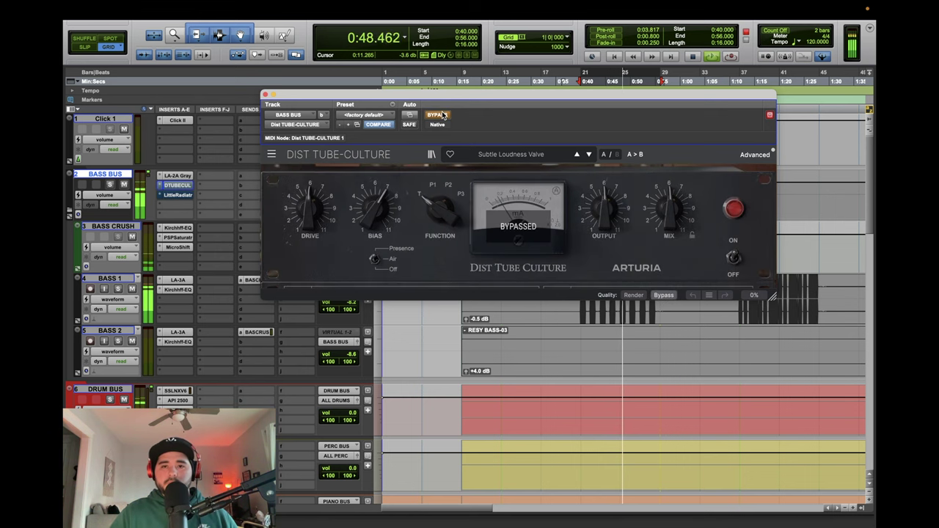
{"action": "key", "text": "space"}
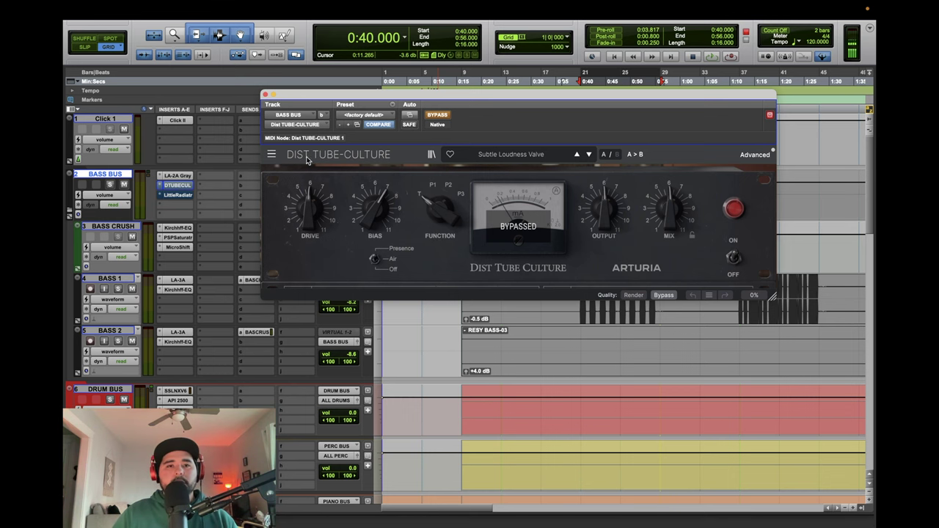
Open the Little Radiator on BASS BUS and check its user presets, keeping the 50 Percent preset.
{"action": "left_click", "coordinate": [176, 195]}
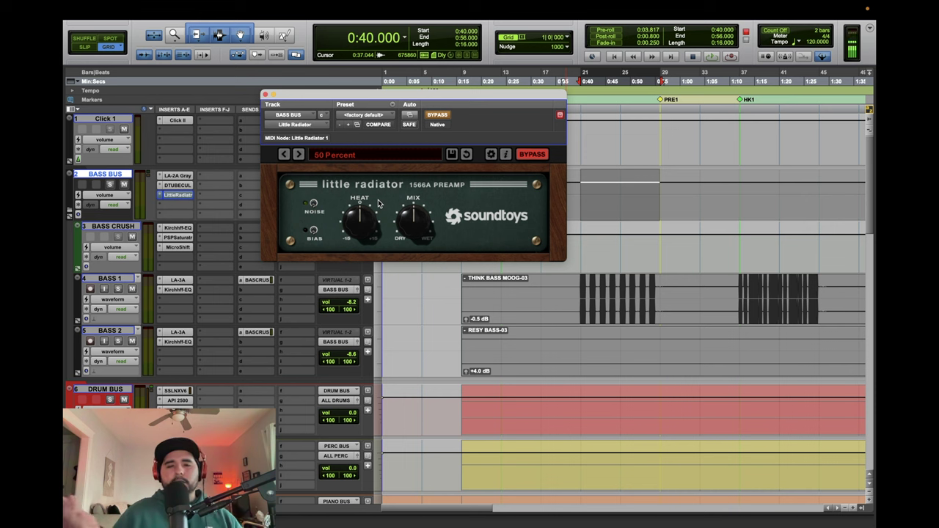
{"action": "left_click", "coordinate": [339, 155]}
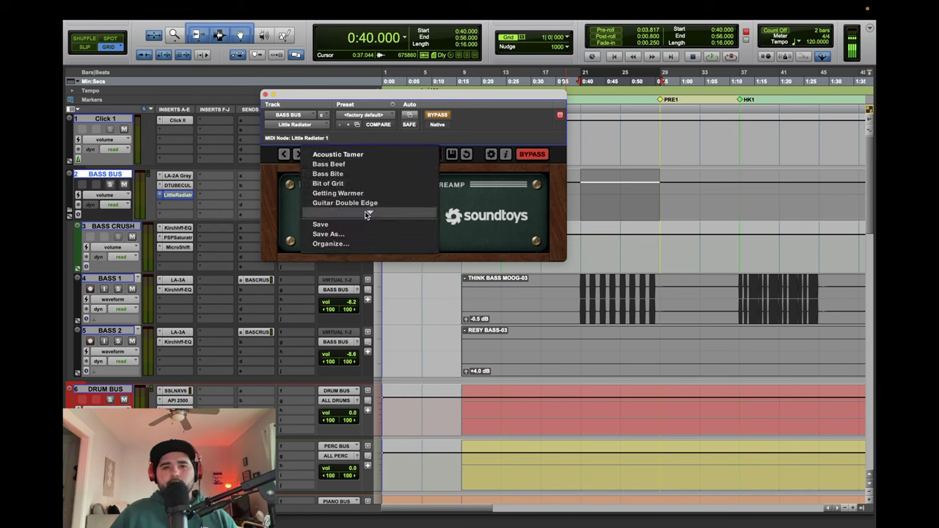
{"action": "mouse_move", "coordinate": [352, 203]}
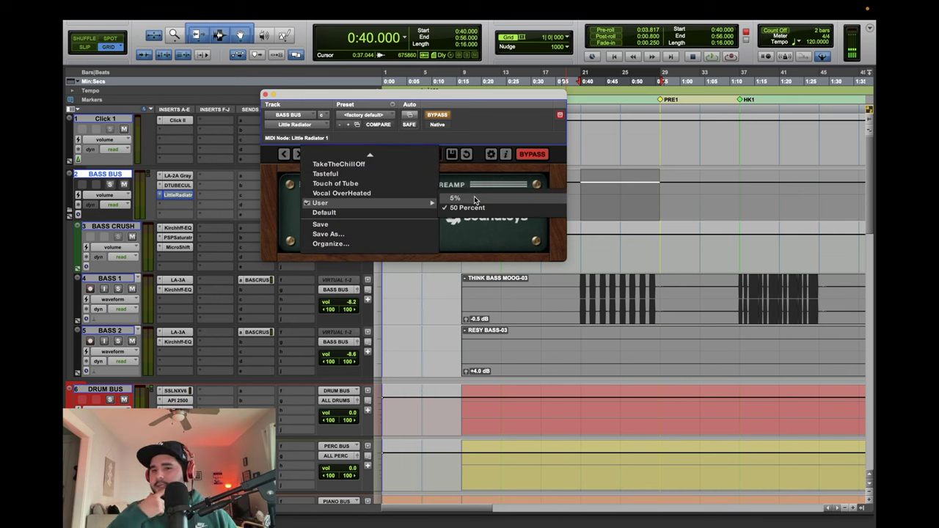
{"action": "left_click", "coordinate": [474, 199]}
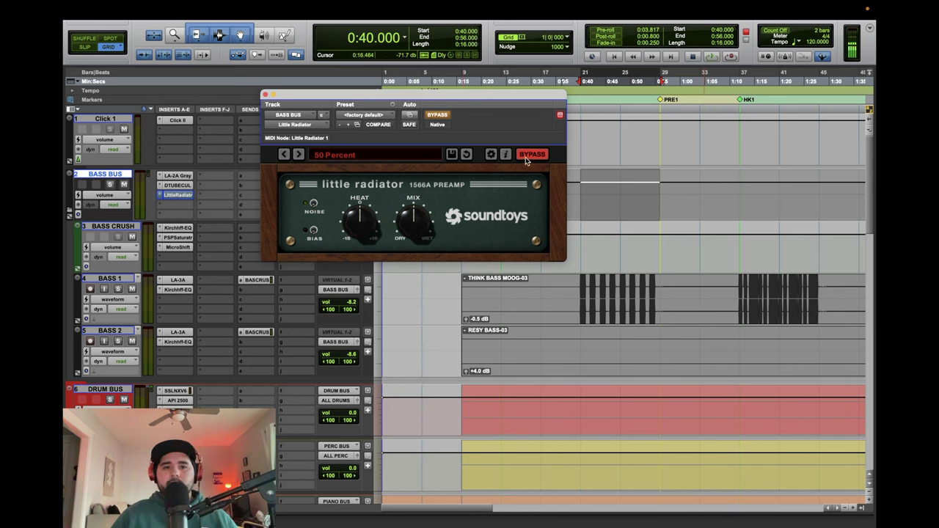
Compare the bass during playback with the Little Radiator bypassed and active, and leave it enabled on BASS BUS.
{"action": "key", "text": "space"}
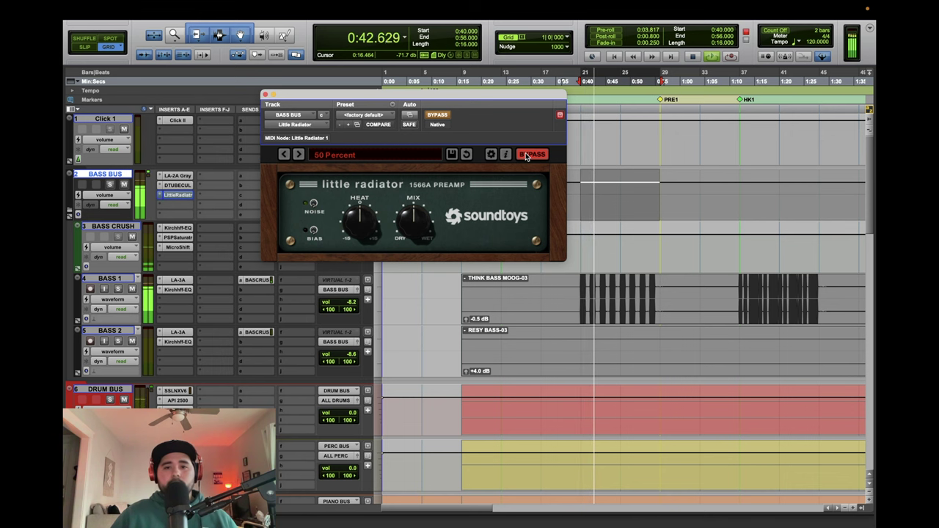
{"action": "left_click", "coordinate": [533, 154]}
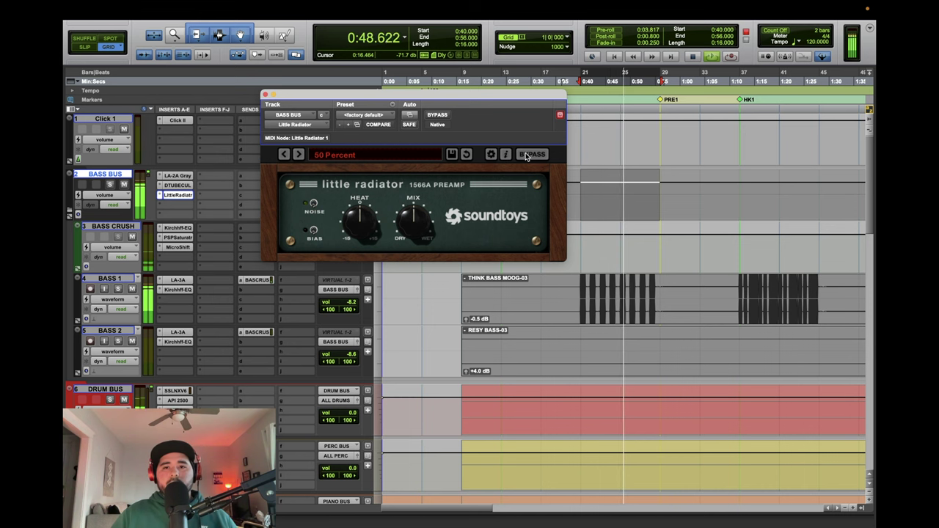
{"action": "left_click", "coordinate": [532, 154]}
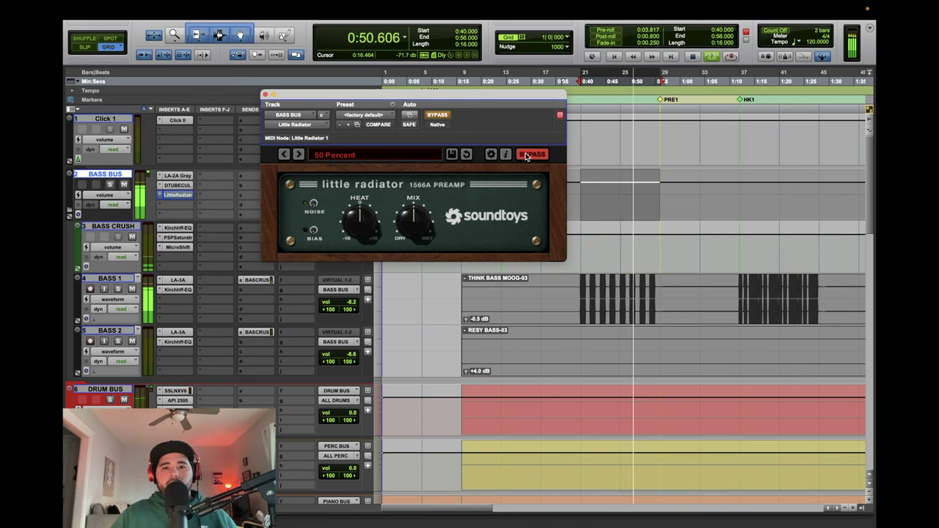
{"action": "left_click", "coordinate": [526, 156]}
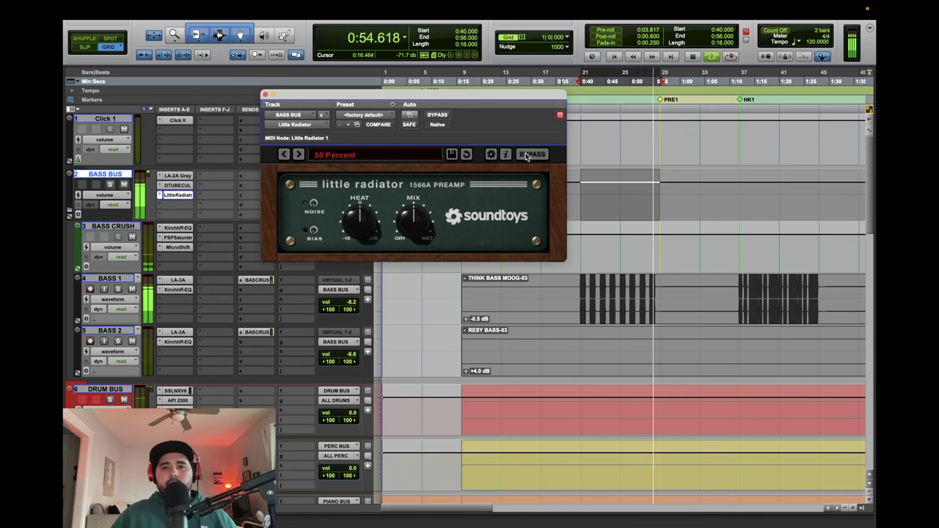
{"action": "key", "text": "space"}
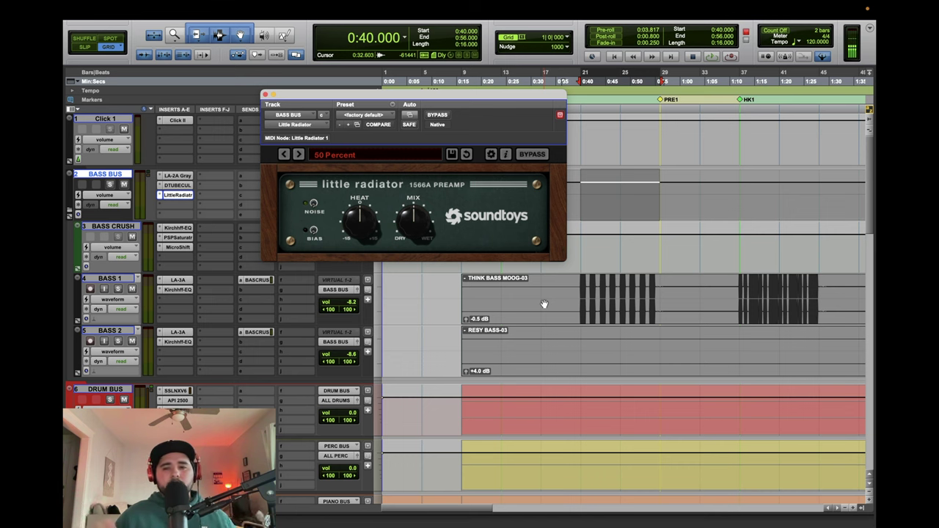
Close the Little Radiator window and select the BASS 1 section from 0:40 to 0:56.
{"action": "left_click_drag", "start_coordinate": [264, 96], "coordinate": [321, 104]}
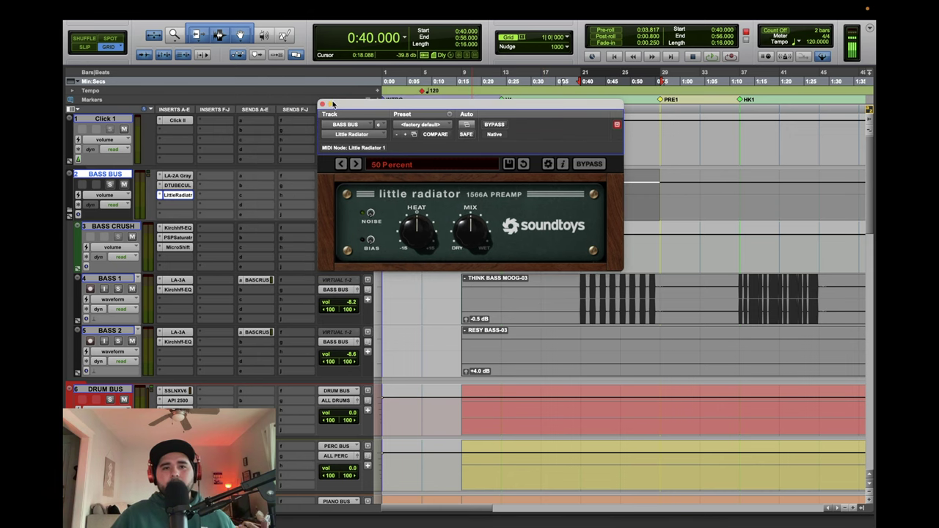
{"action": "left_click", "coordinate": [321, 103]}
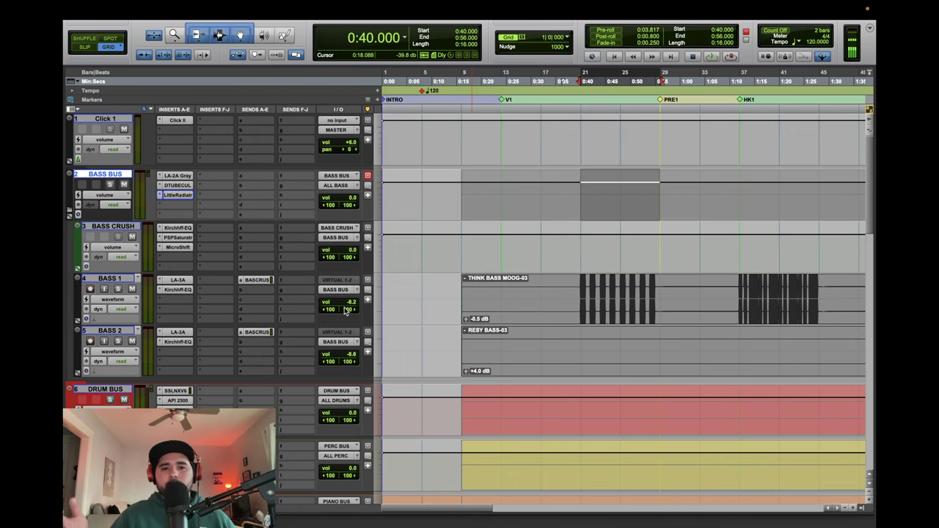
{"action": "left_click_drag", "start_coordinate": [581, 294], "coordinate": [659, 295]}
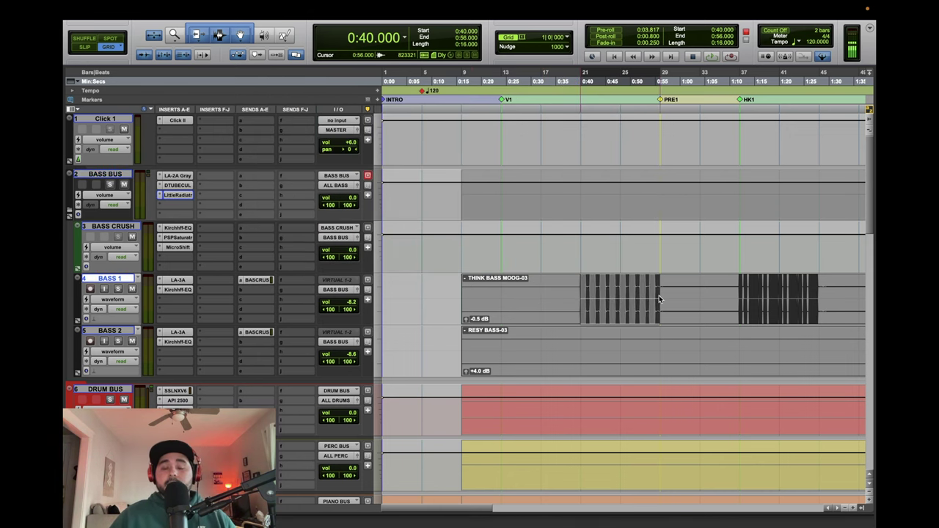